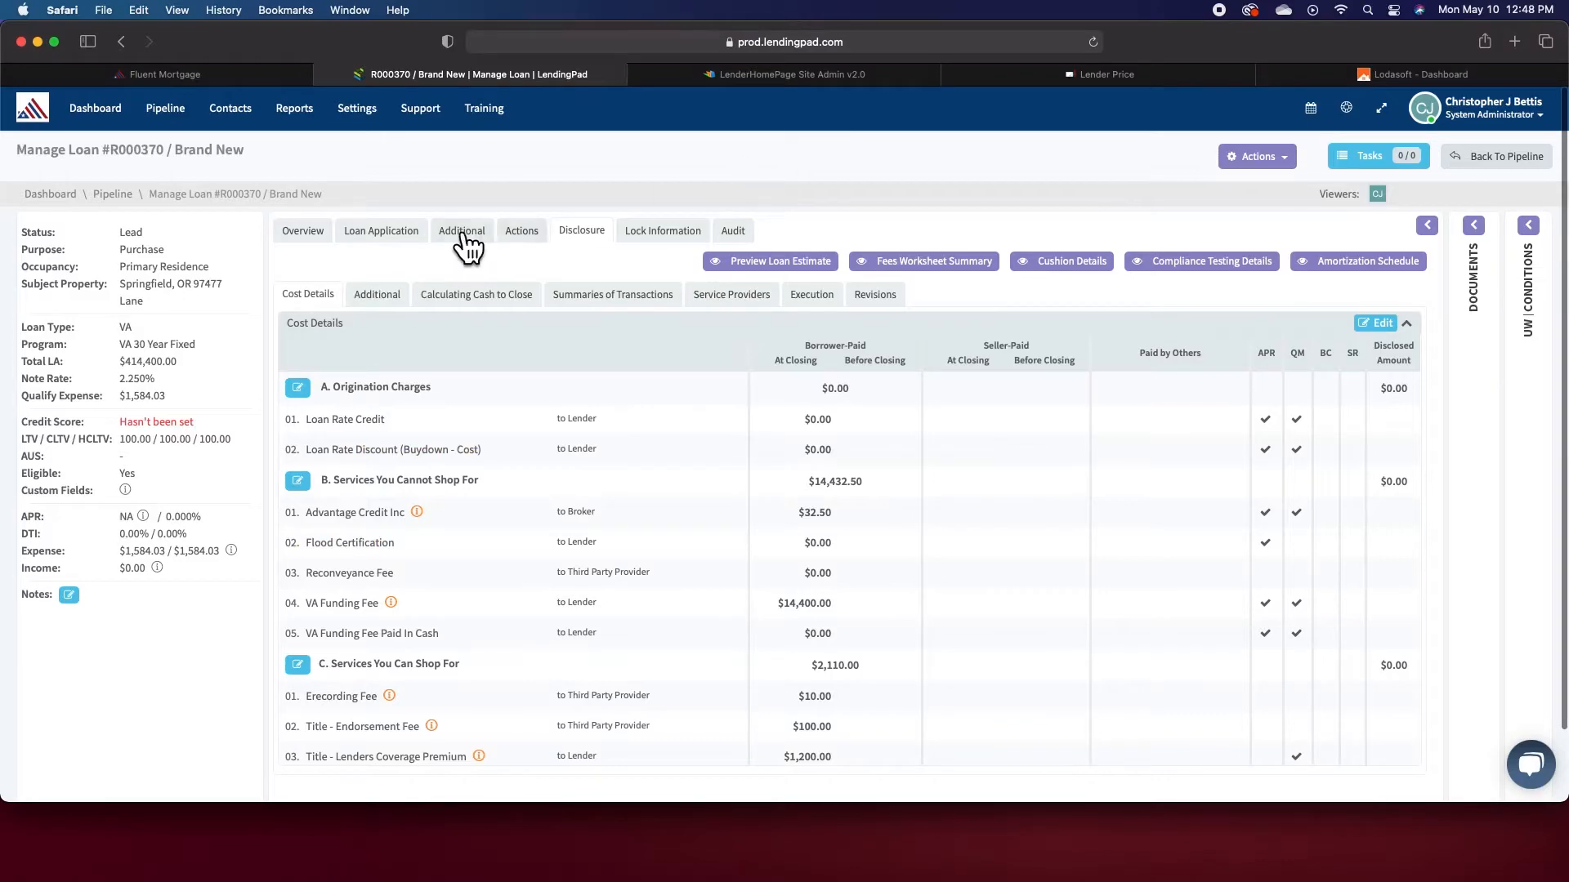
- Assign a loan assistant, loan officer and loan processor to the loan from its overview
{"action": "left_click", "coordinate": [317, 236]}
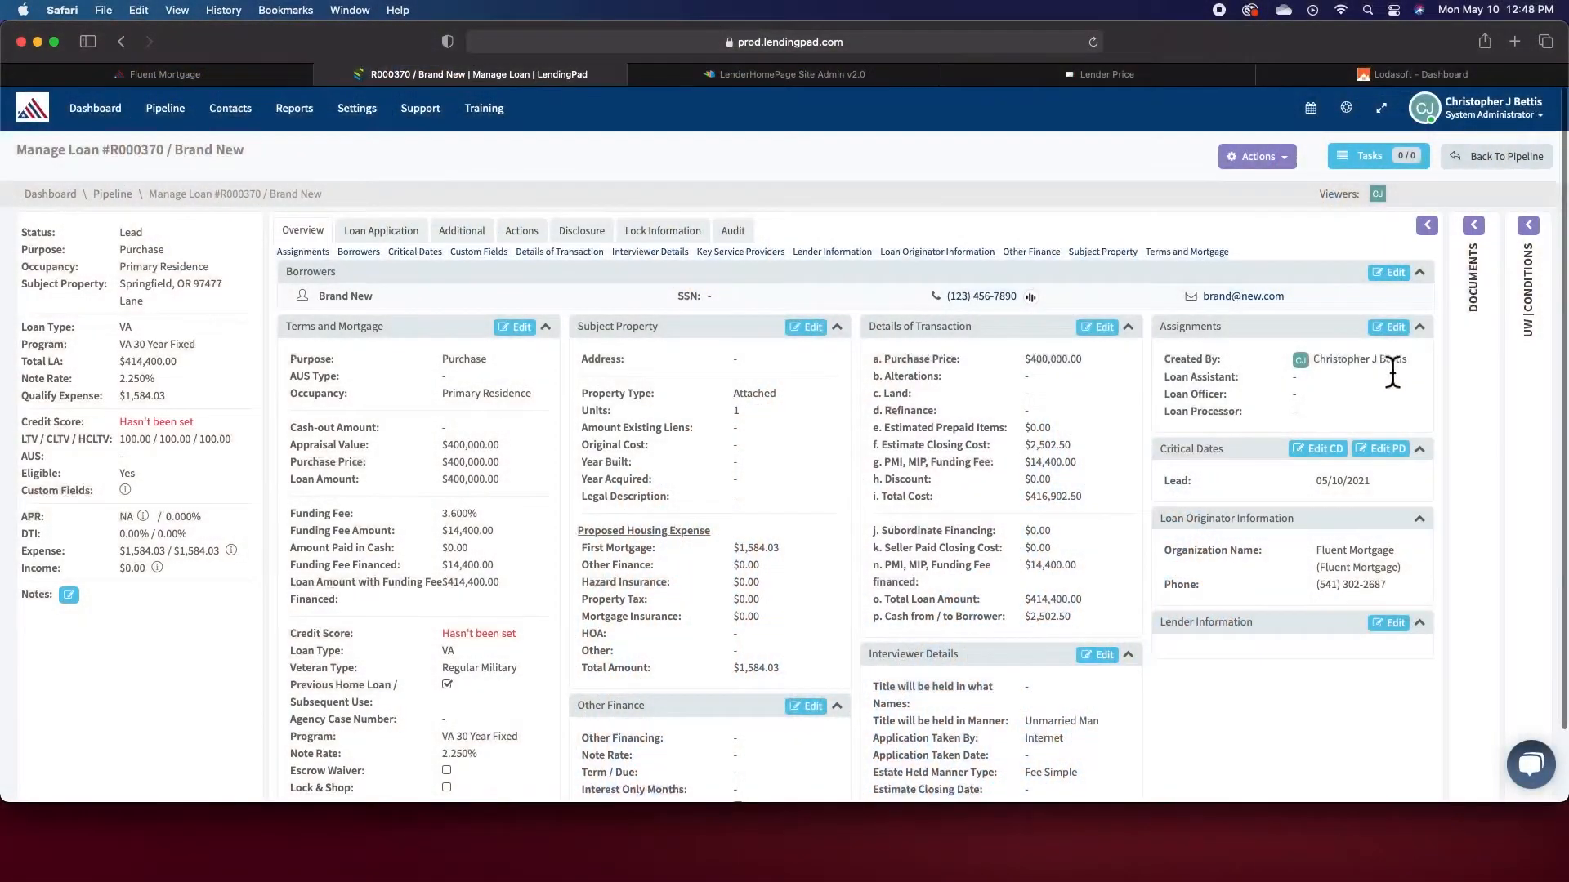
{"action": "left_click", "coordinate": [1388, 327]}
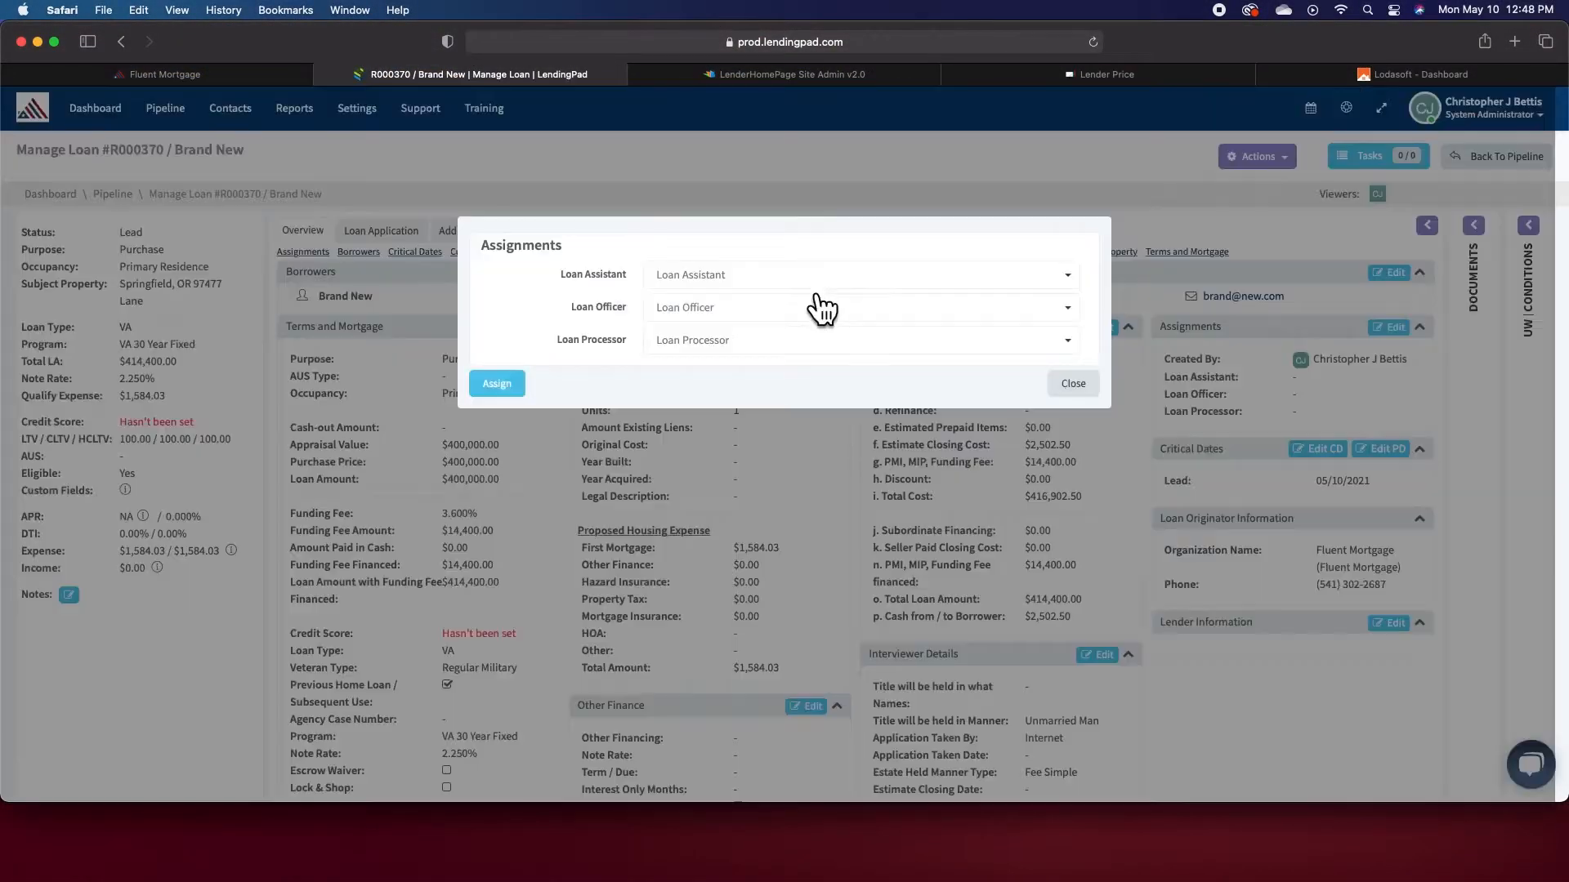
{"action": "left_click", "coordinate": [817, 278]}
{"action": "left_click", "coordinate": [794, 303]}
{"action": "left_click", "coordinate": [788, 315]}
{"action": "left_click", "coordinate": [790, 335]}
{"action": "left_click", "coordinate": [772, 343]}
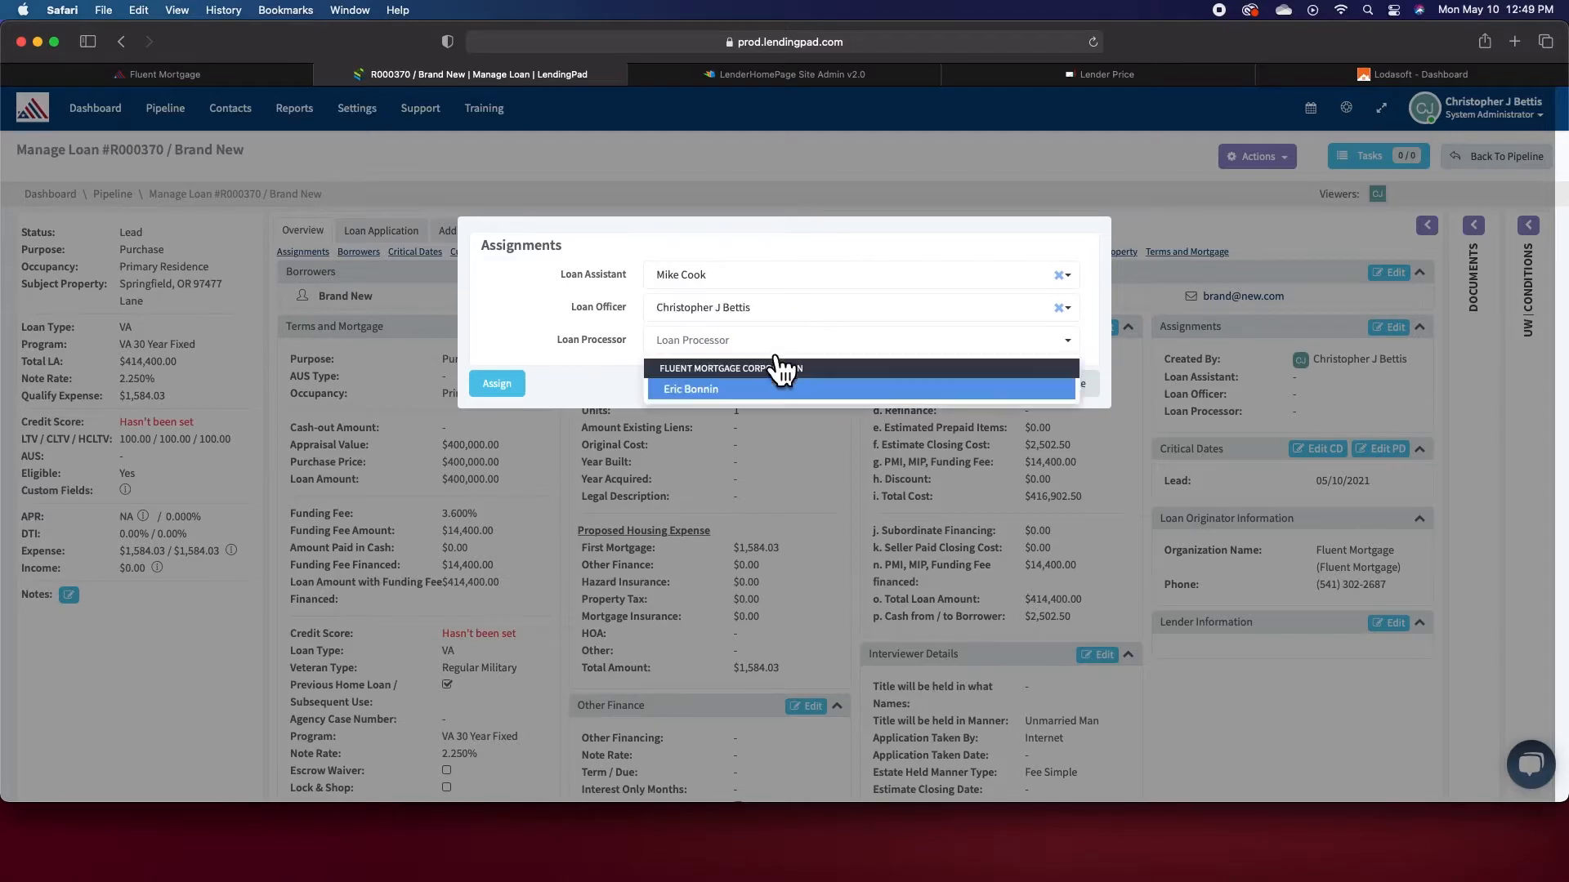
{"action": "left_click", "coordinate": [747, 390]}
{"action": "left_click", "coordinate": [498, 384]}
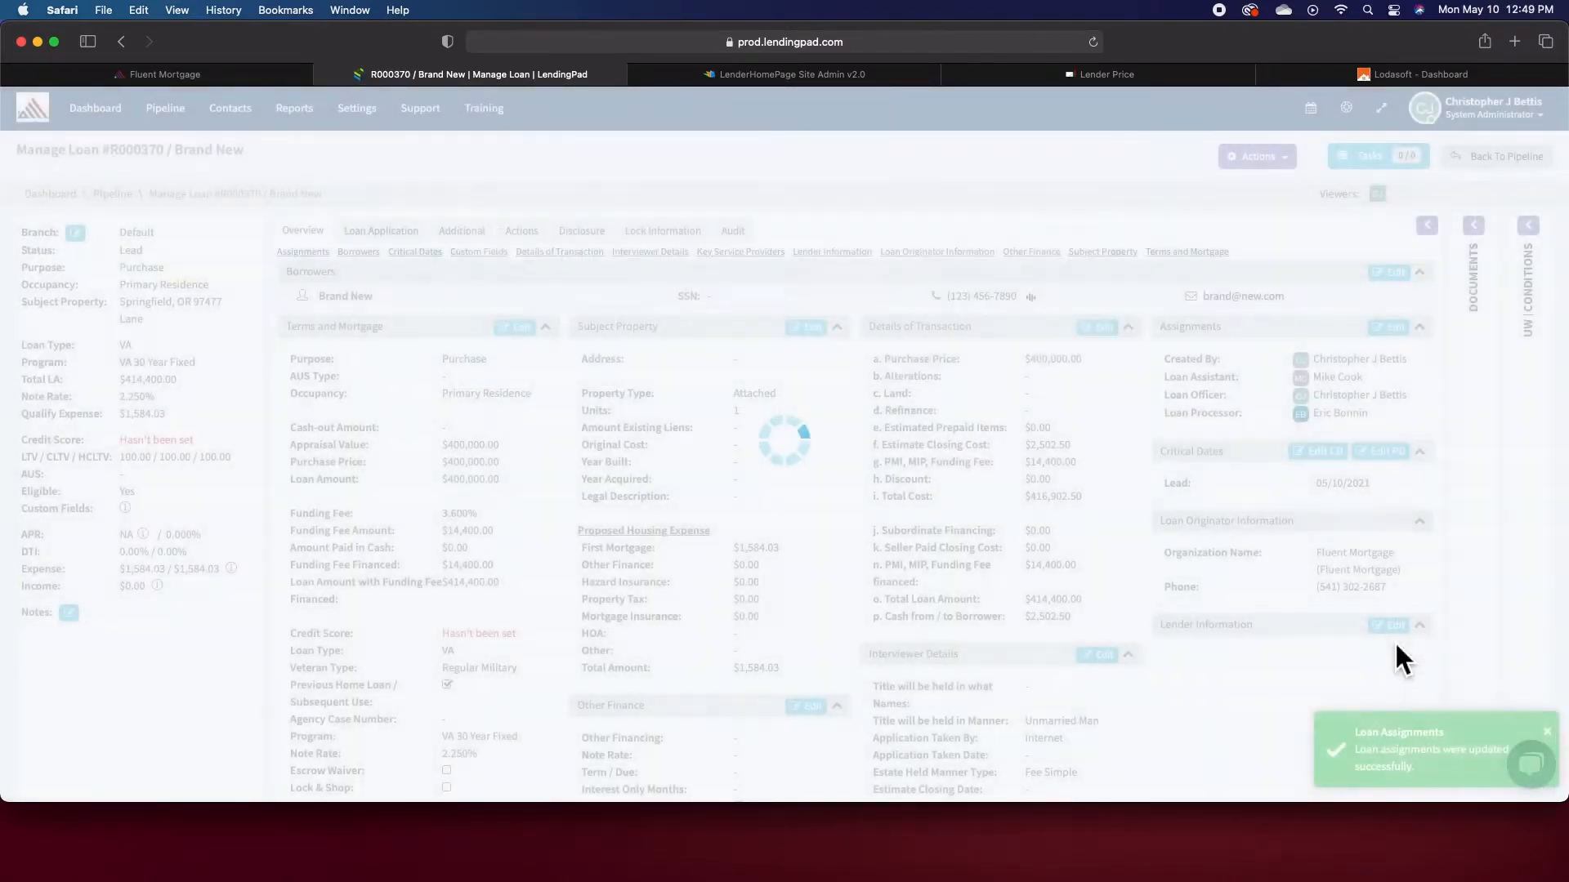
- Set the loan's lender to Freedom Mortgage Corporation by searching for "freedom"
{"action": "left_click", "coordinate": [1395, 627]}
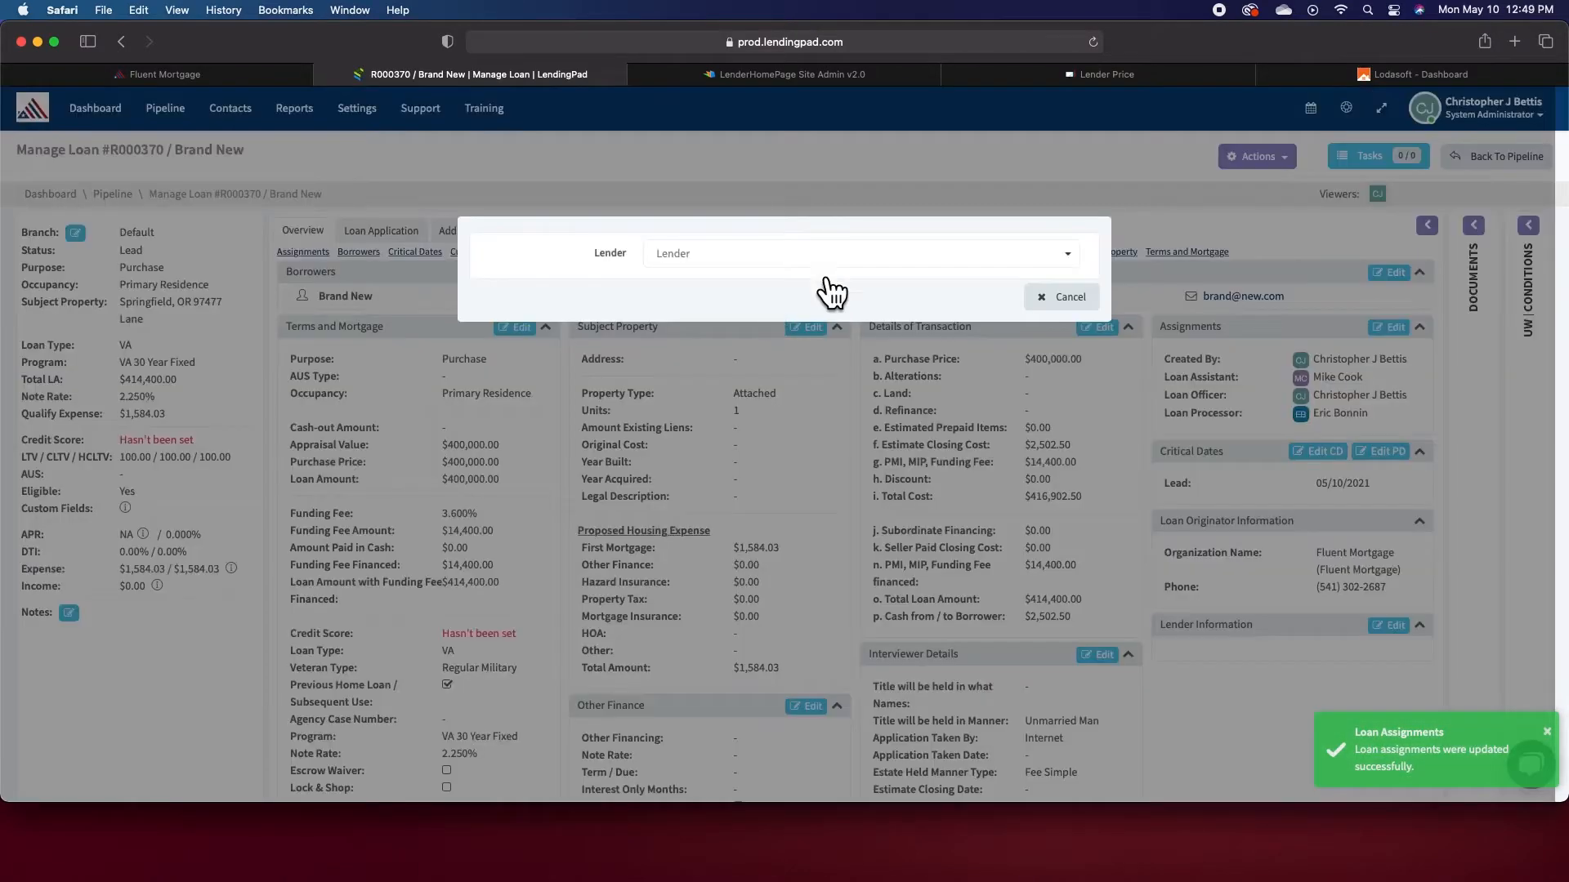
{"action": "left_click", "coordinate": [832, 269]}
{"action": "type", "text": "fr"}
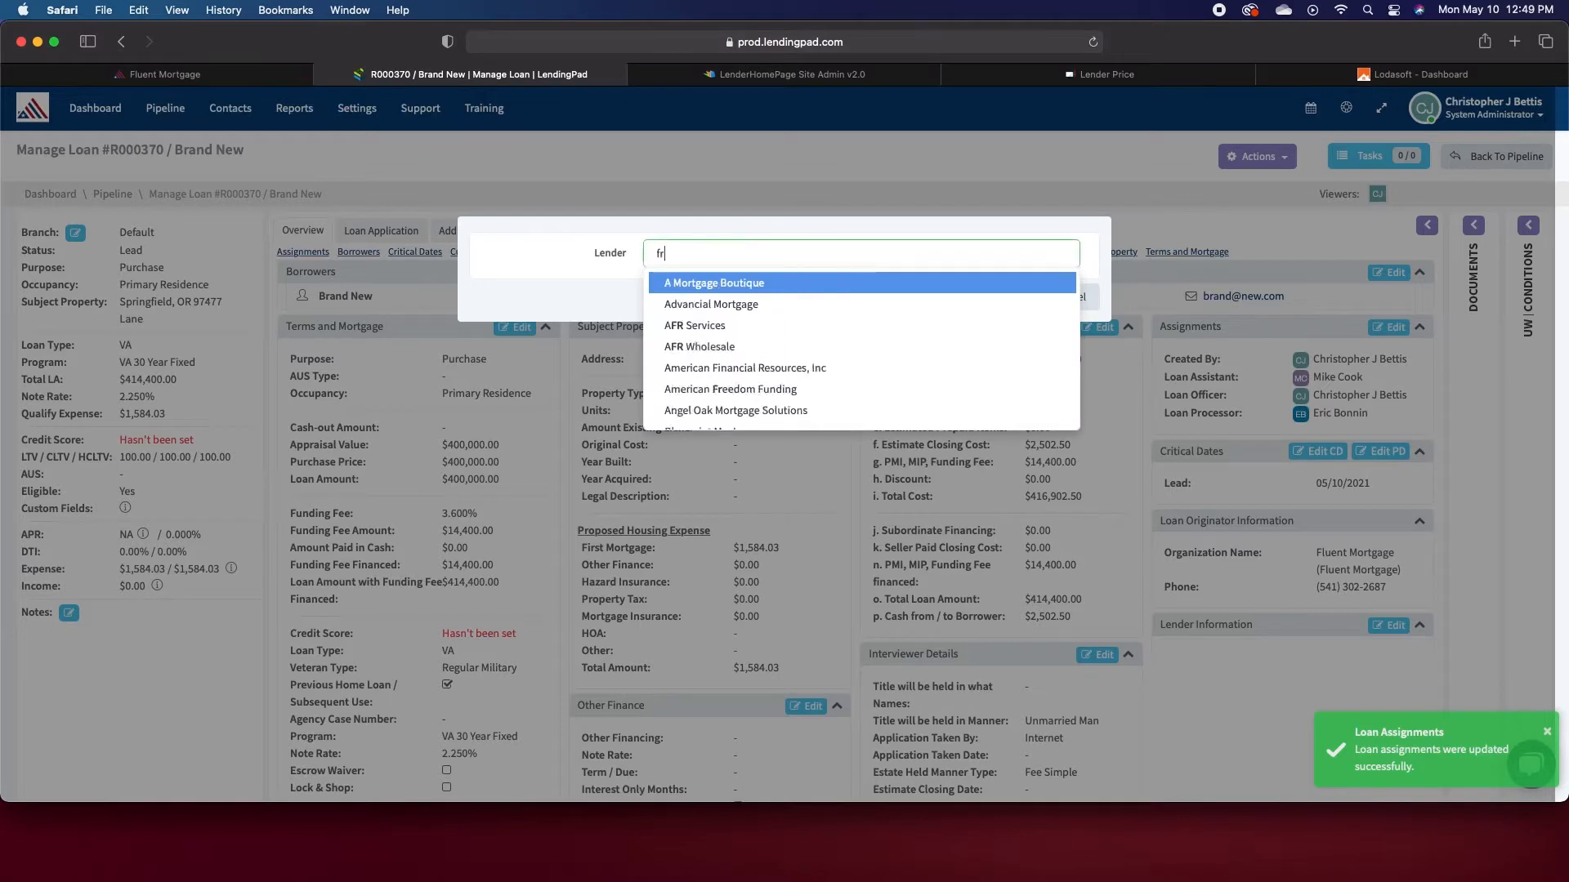
{"action": "type", "text": "eedom"}
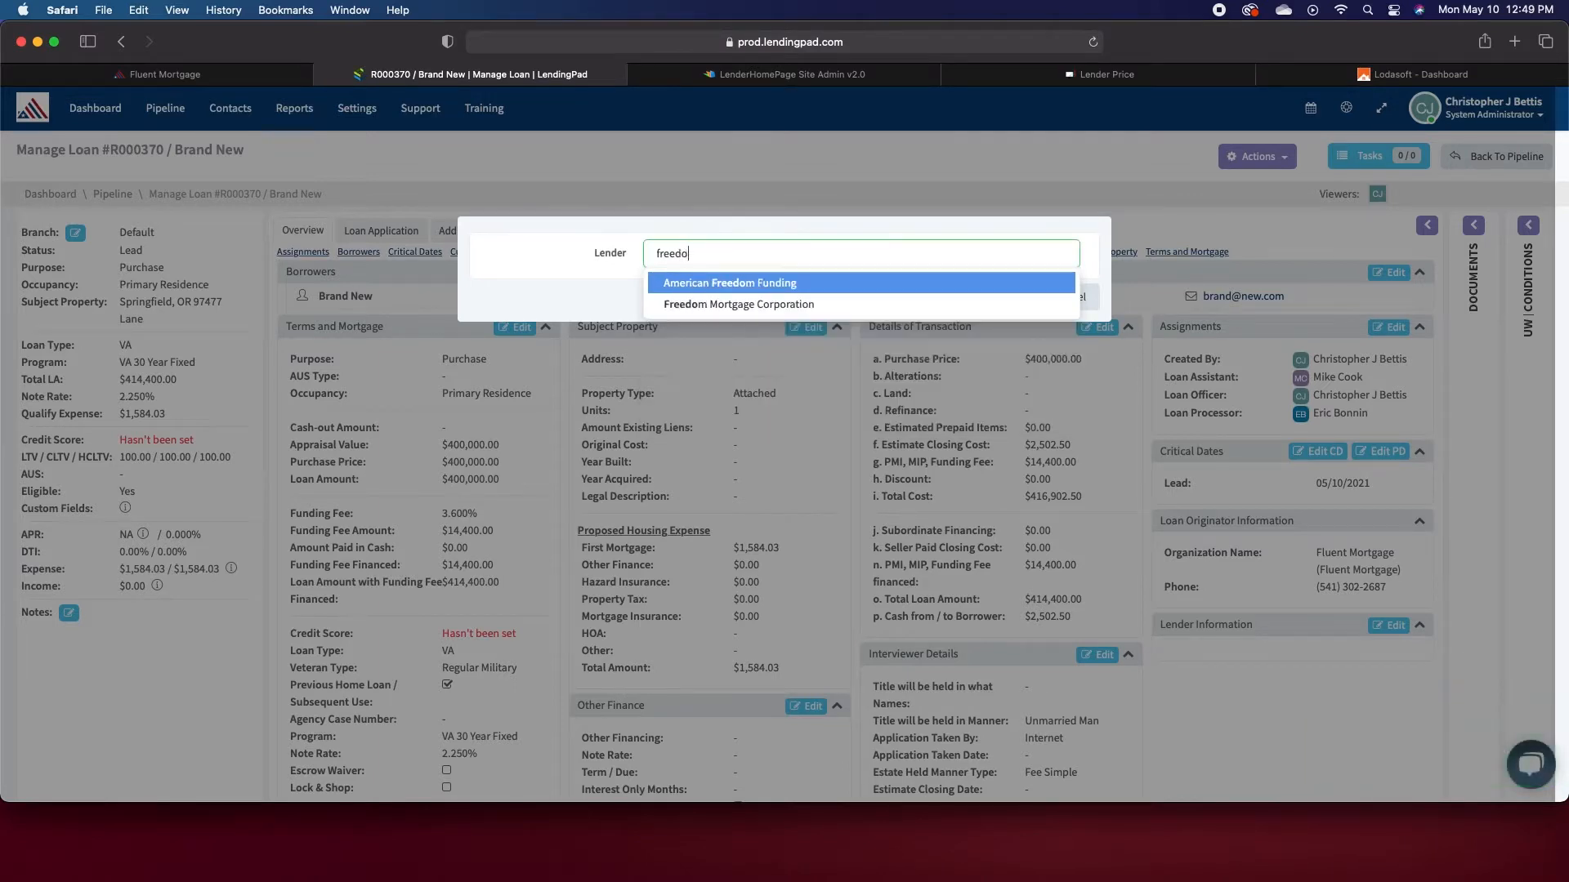
{"action": "left_click", "coordinate": [801, 307]}
{"action": "left_click", "coordinate": [1059, 325]}
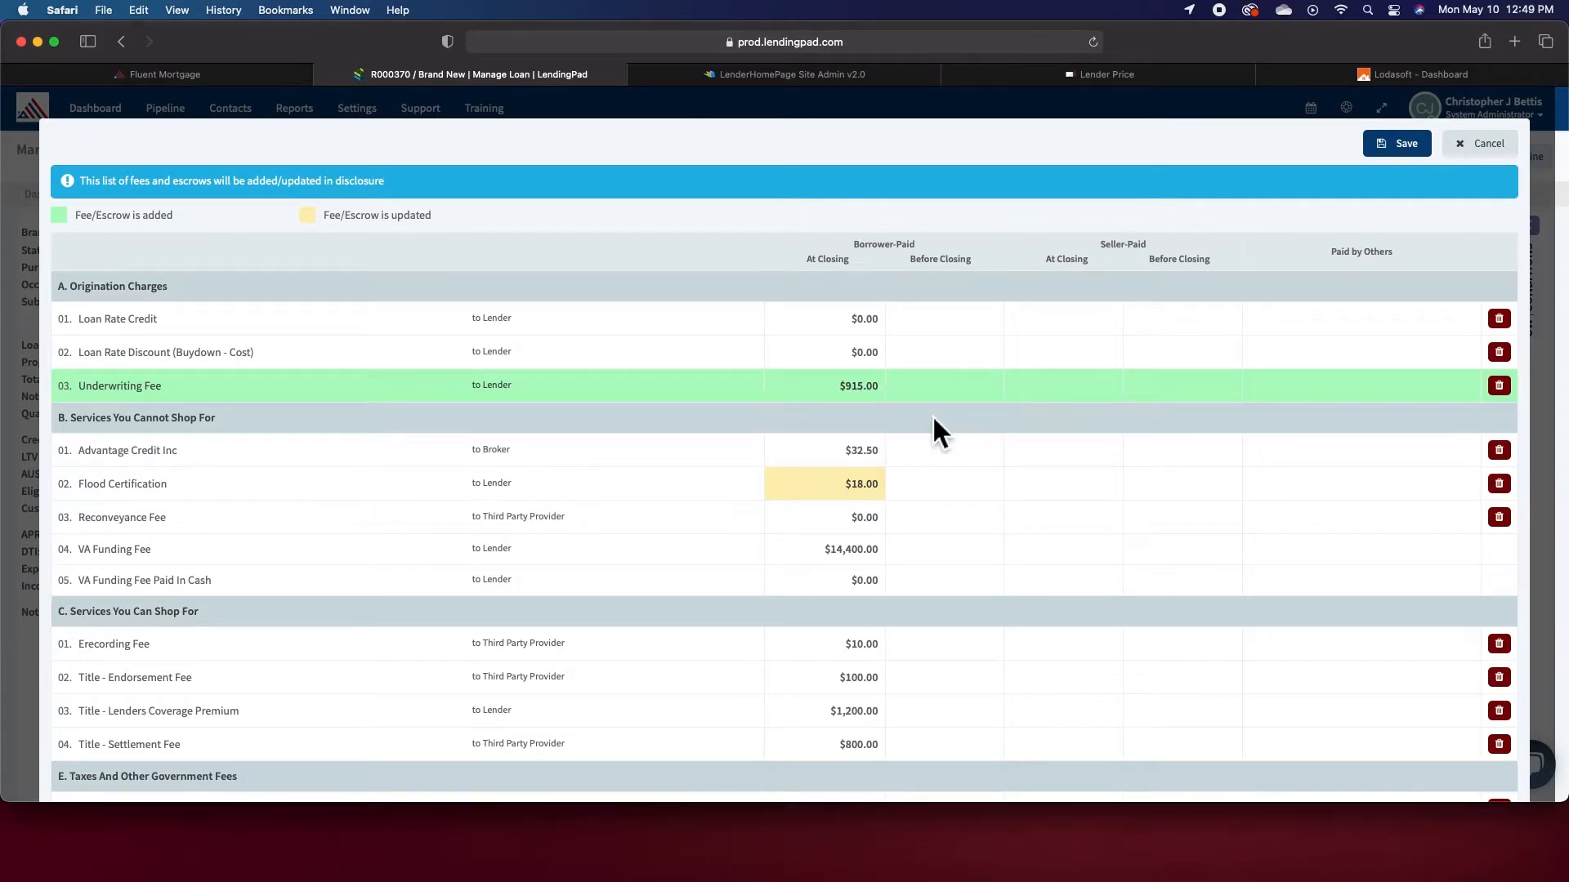
- Review the lender's fee and escrow additions and updates, then save them to the disclosure
{"action": "scroll", "coordinate": [933, 425], "scroll_direction": "down", "scroll_amount": 3}
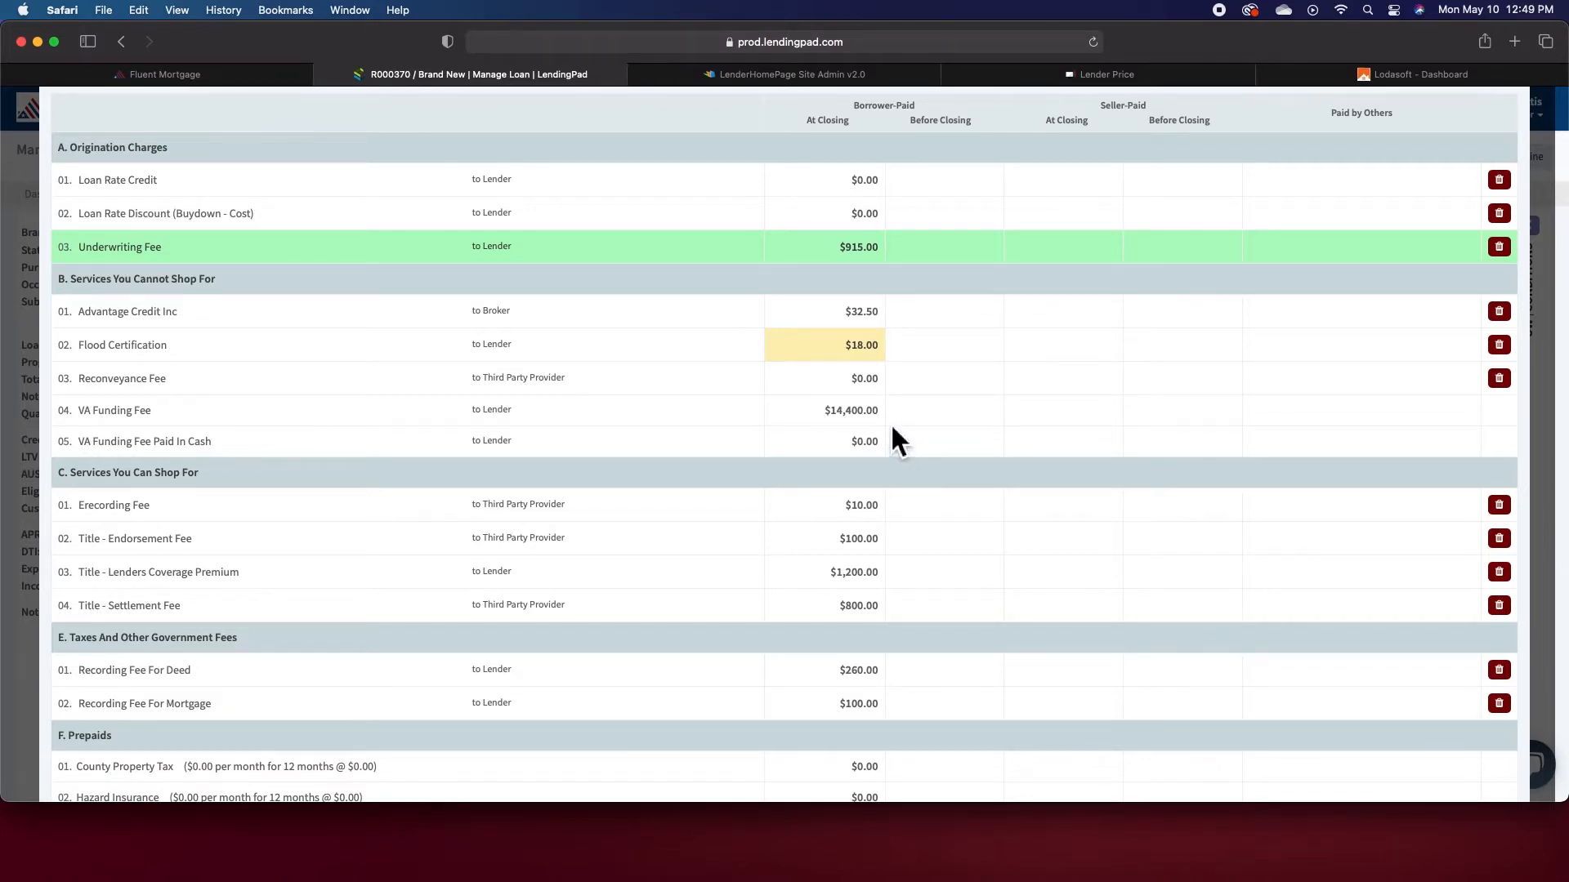
{"action": "scroll", "coordinate": [924, 479], "scroll_direction": "down", "scroll_amount": 3}
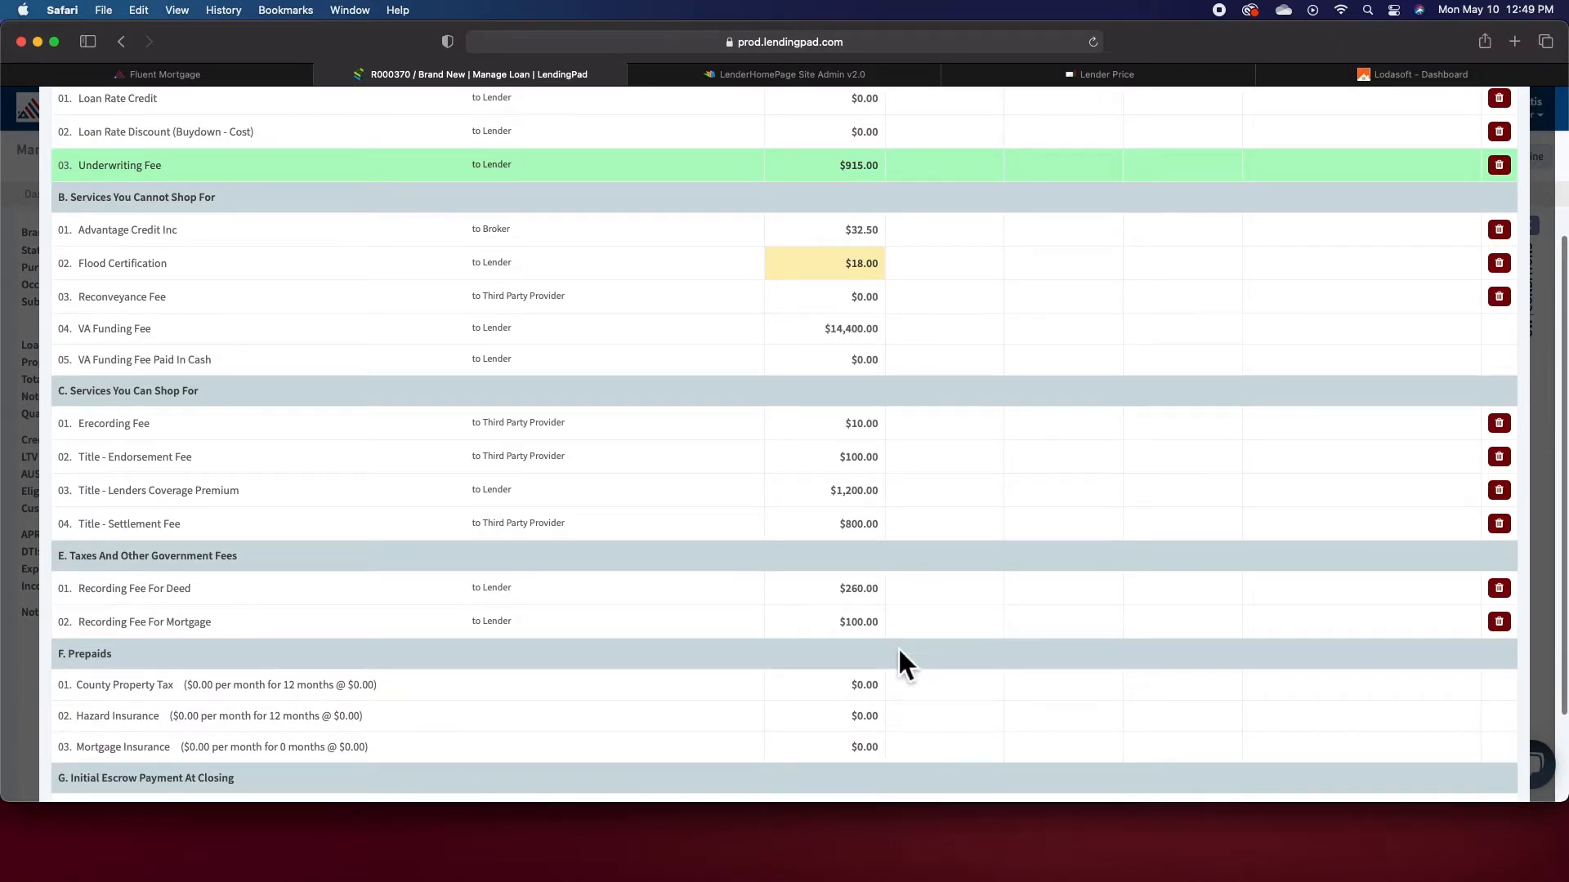
{"action": "scroll", "coordinate": [1210, 164], "scroll_direction": "up", "scroll_amount": 5}
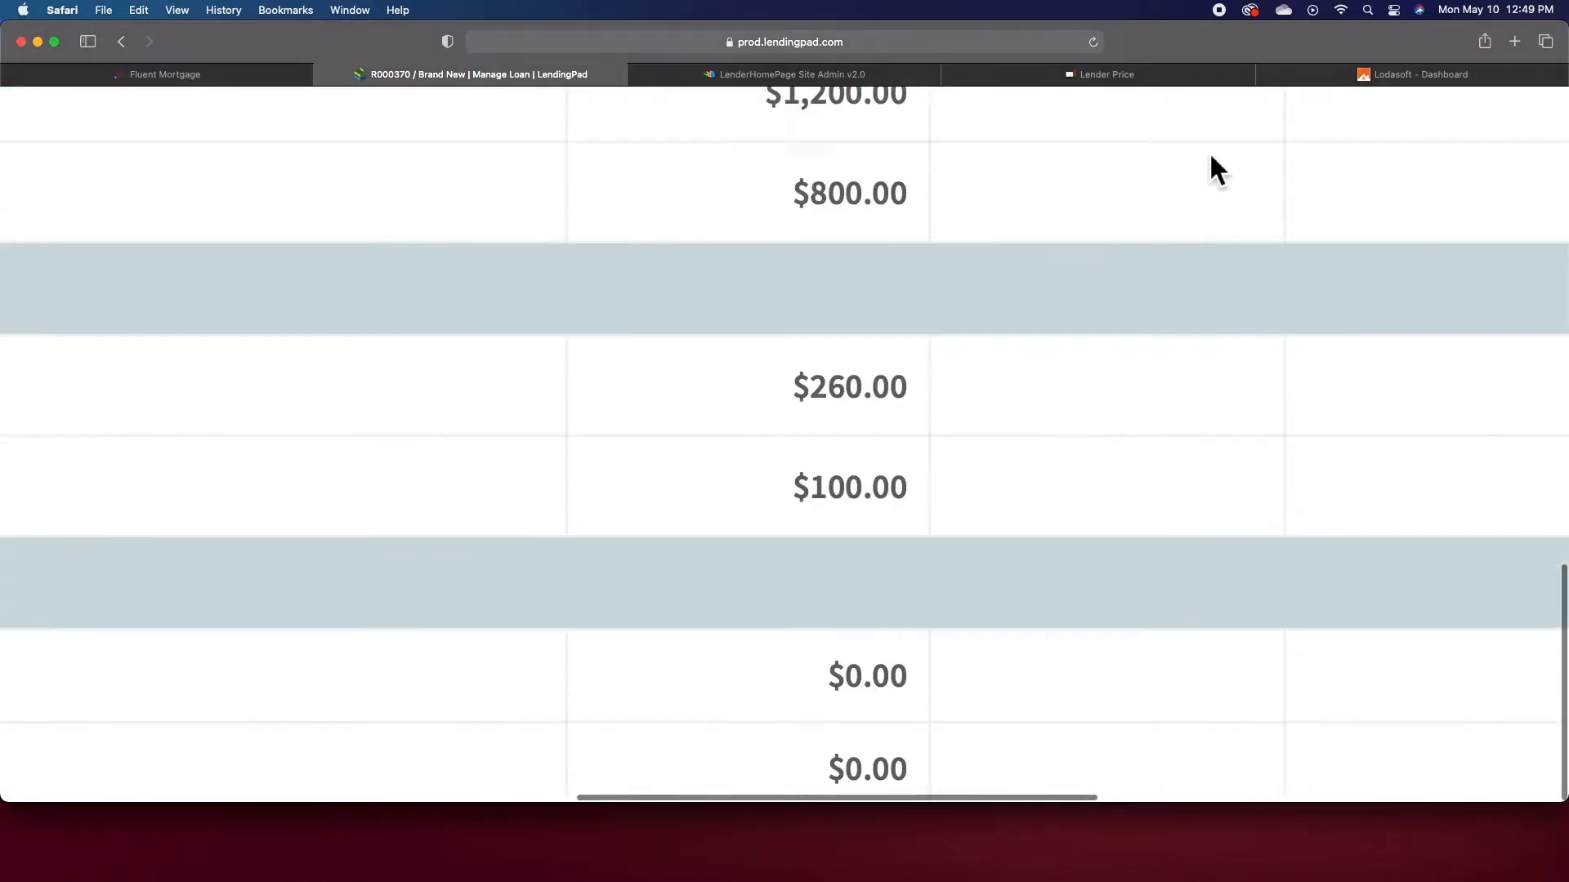
{"action": "scroll", "coordinate": [1209, 154], "scroll_direction": "down", "scroll_amount": 5}
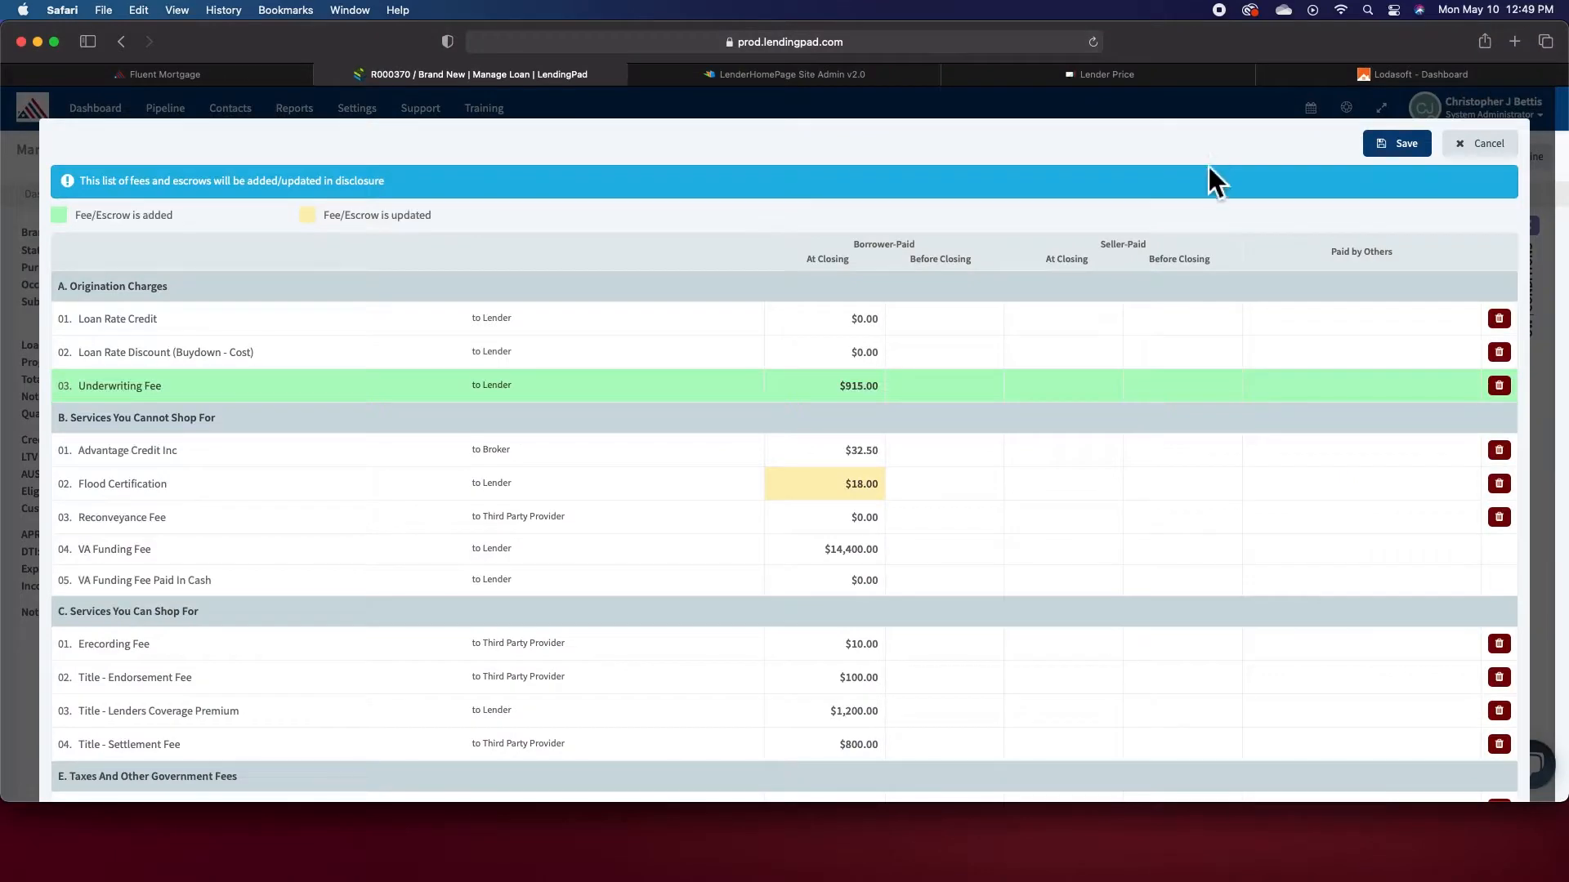
{"action": "left_click", "coordinate": [1402, 147]}
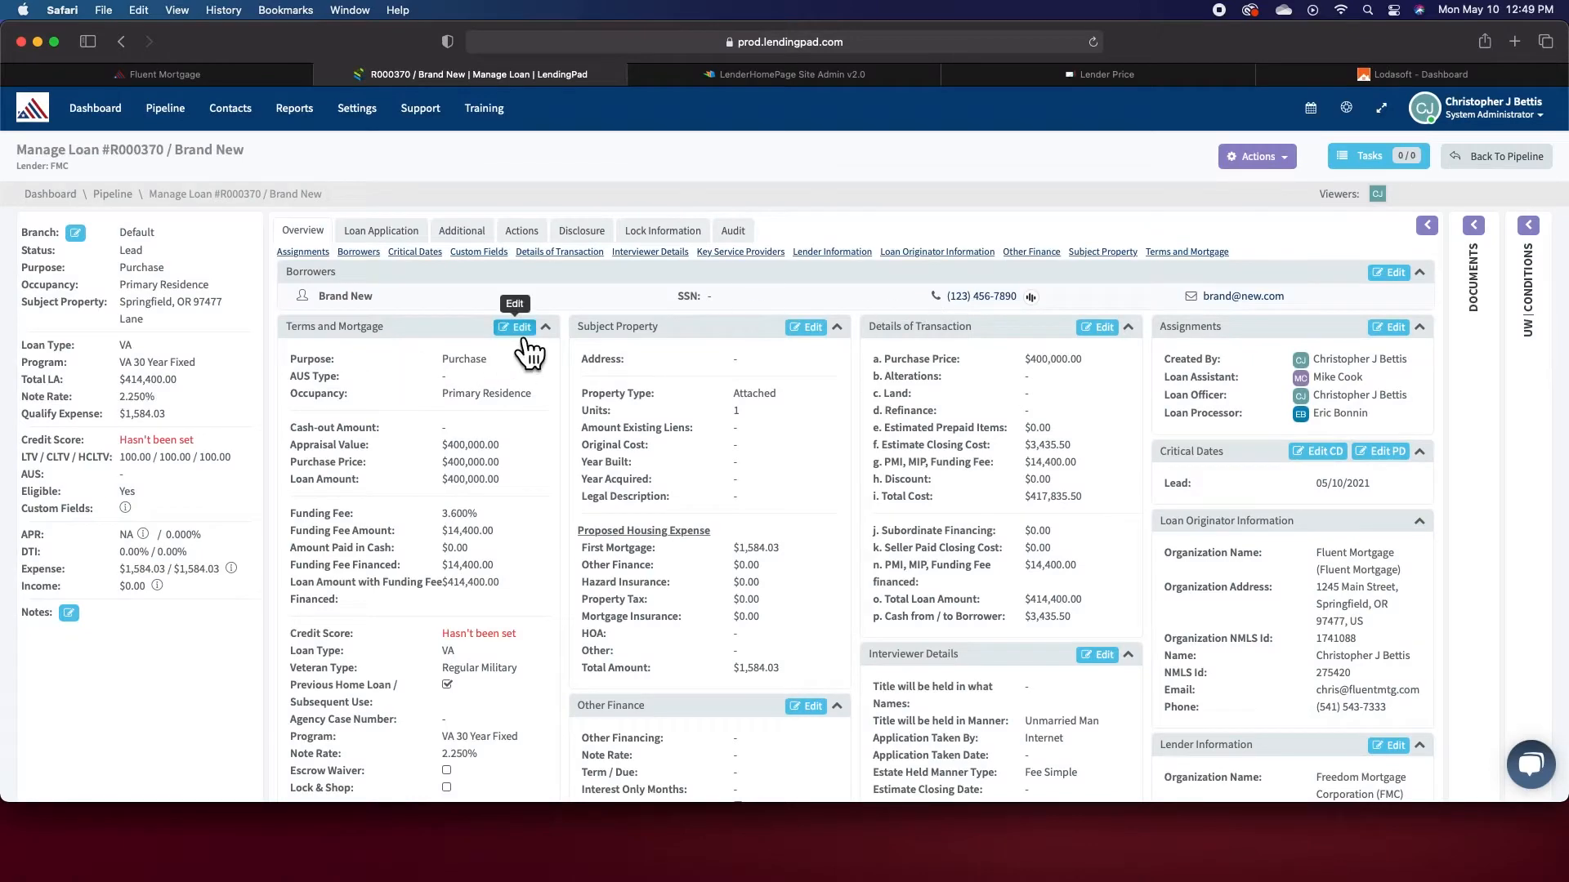
- Set the funding fee to 0% in the Terms and Mortgage section and save the changes
{"action": "left_click", "coordinate": [518, 327]}
{"action": "left_click", "coordinate": [308, 589]}
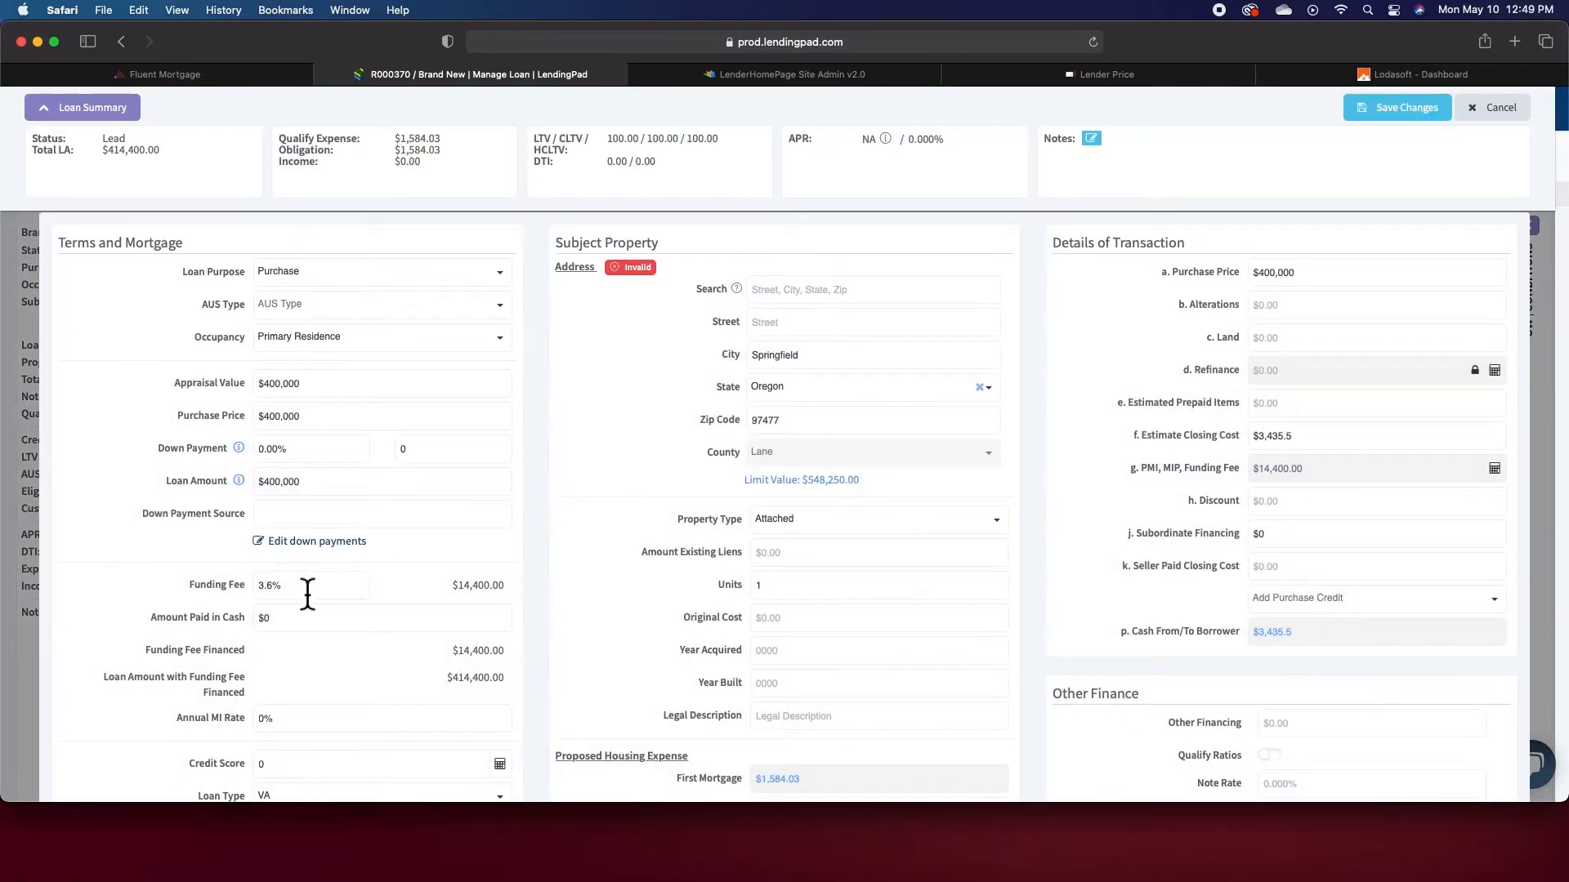
{"action": "key", "text": "BackSpace"}
{"action": "key", "text": "BackSpace"}
{"action": "key", "text": "BackSpace"}
{"action": "type", "text": "0"}
{"action": "key", "text": "Tab"}
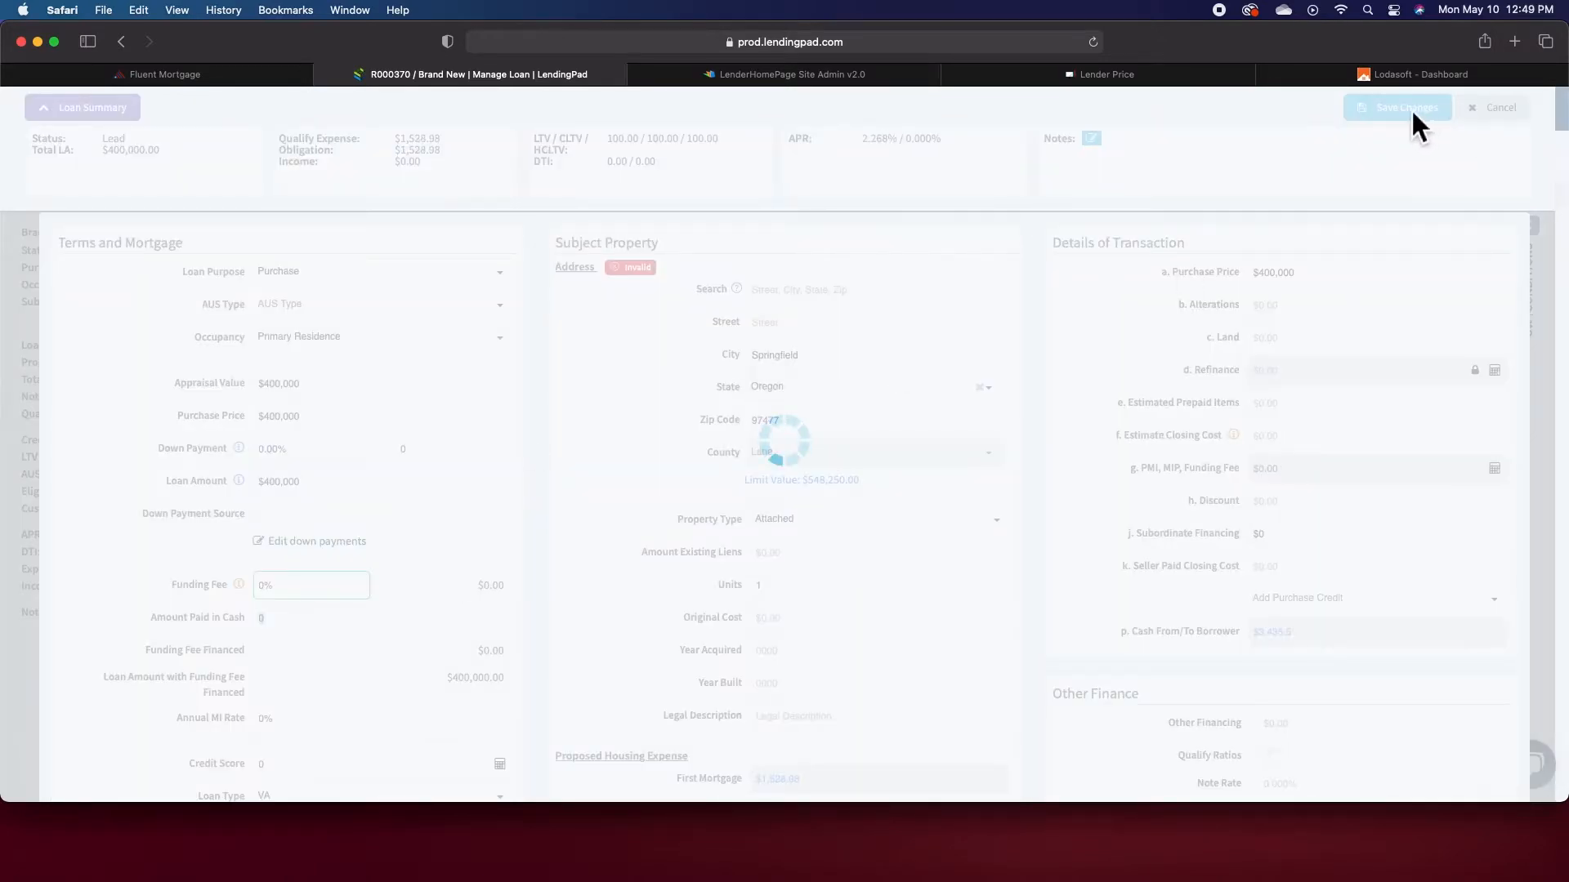
{"action": "left_click", "coordinate": [1413, 116]}
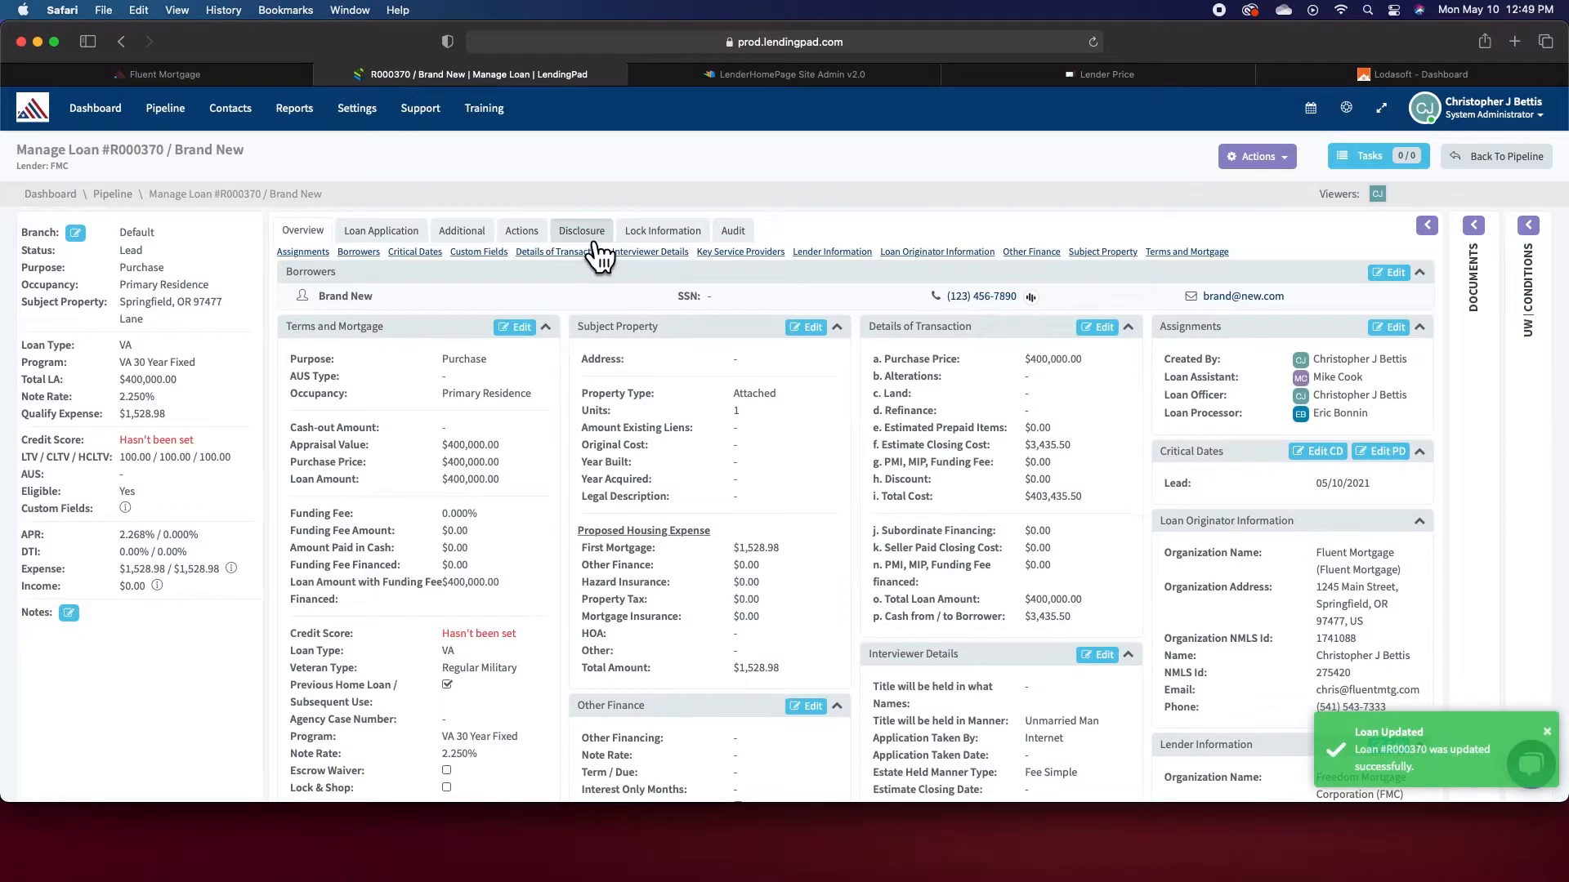
{"action": "left_click", "coordinate": [594, 239]}
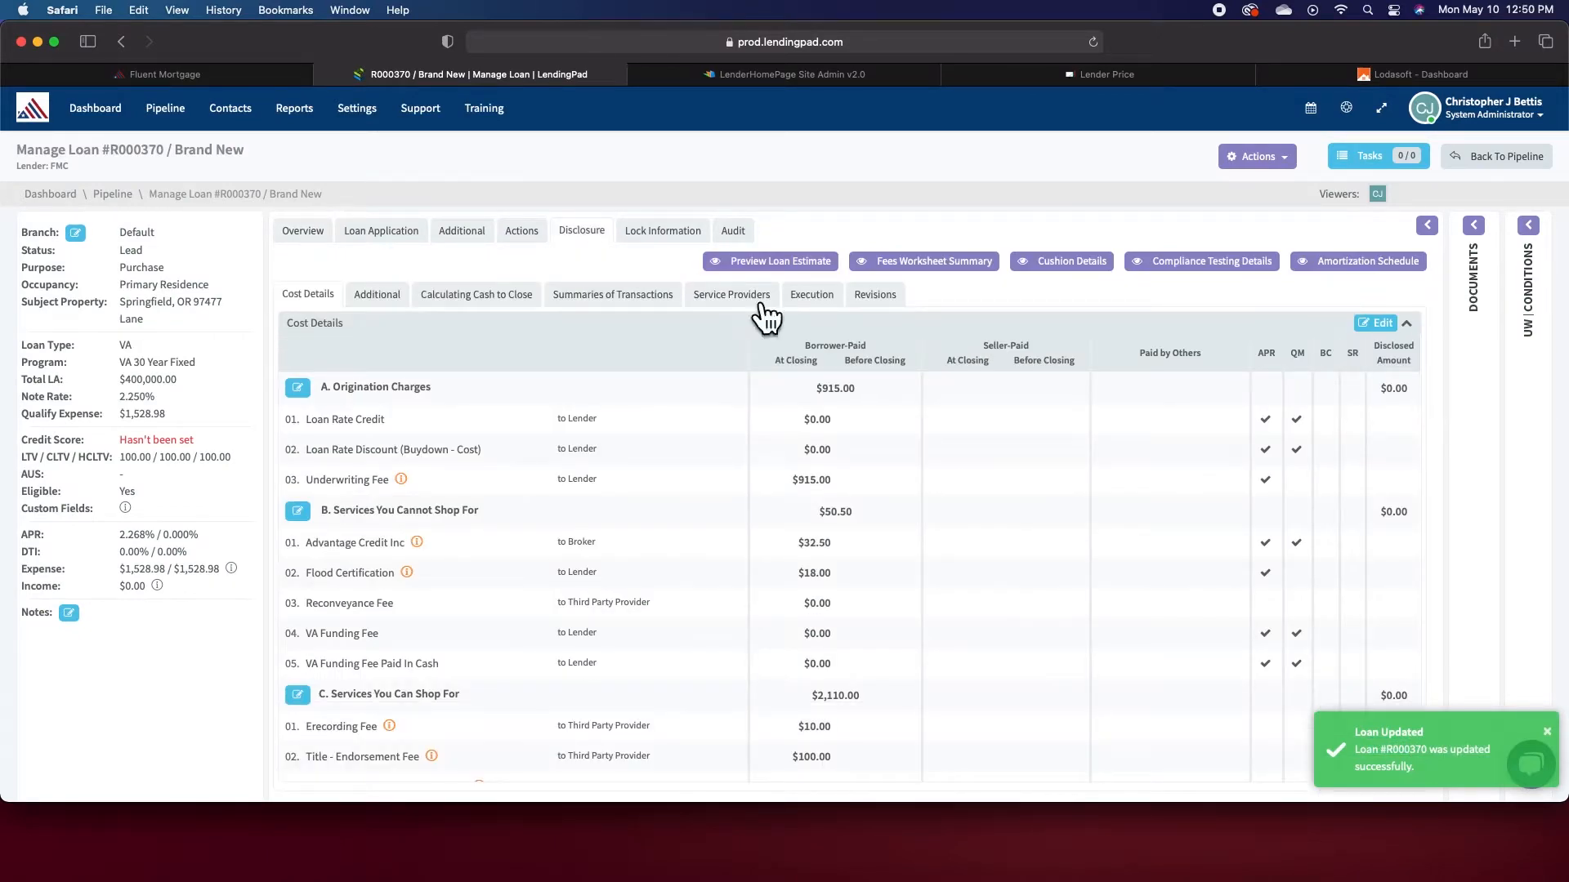
{"action": "left_click", "coordinate": [1389, 326]}
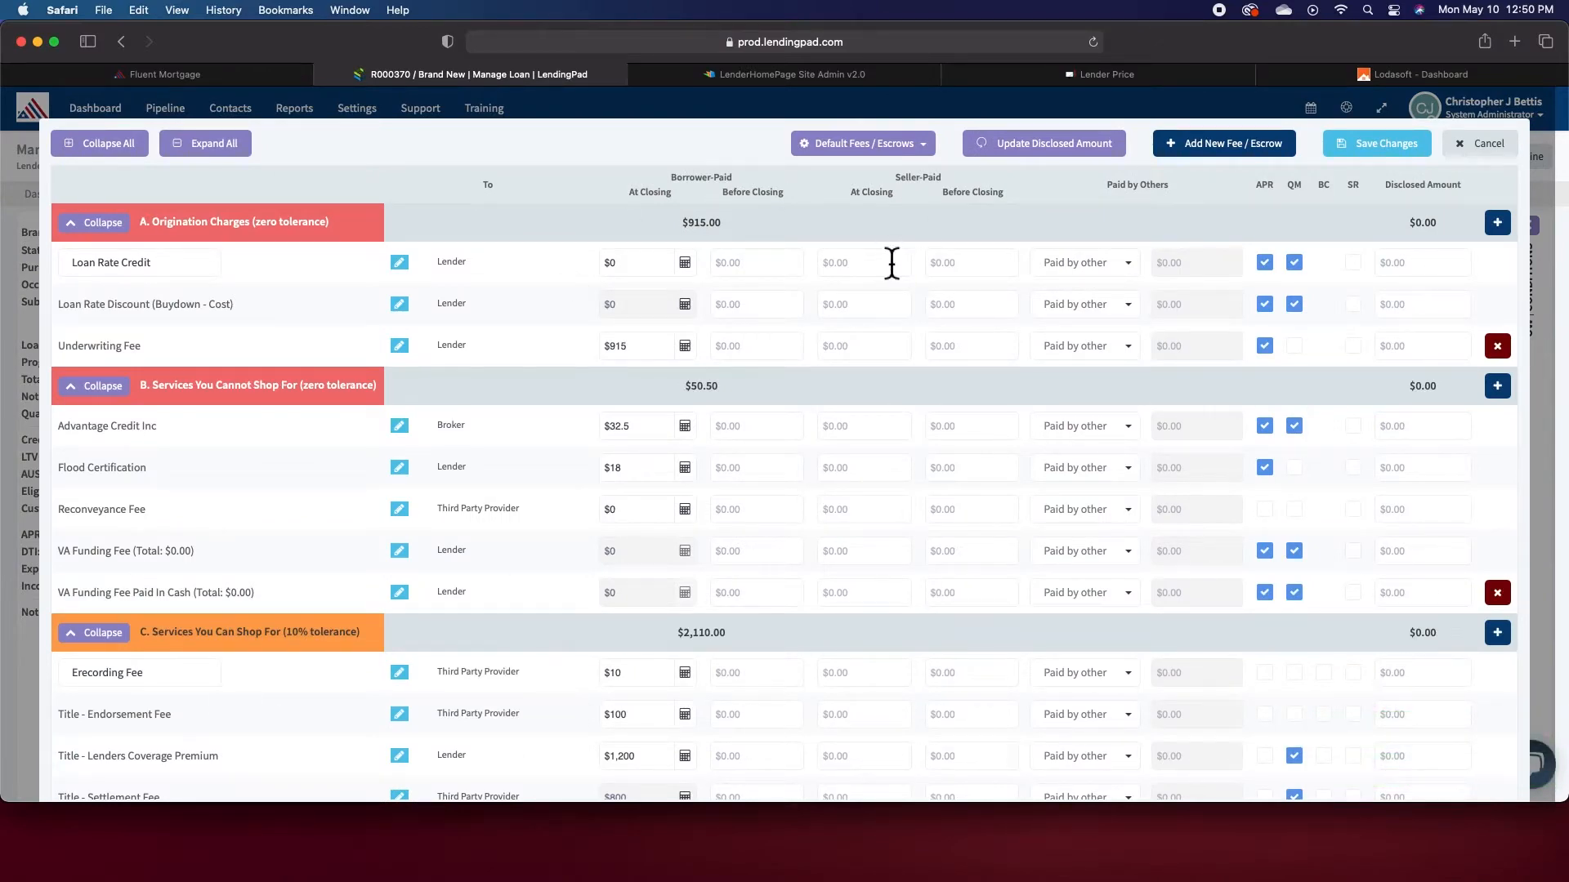
{"action": "left_click", "coordinate": [1476, 145]}
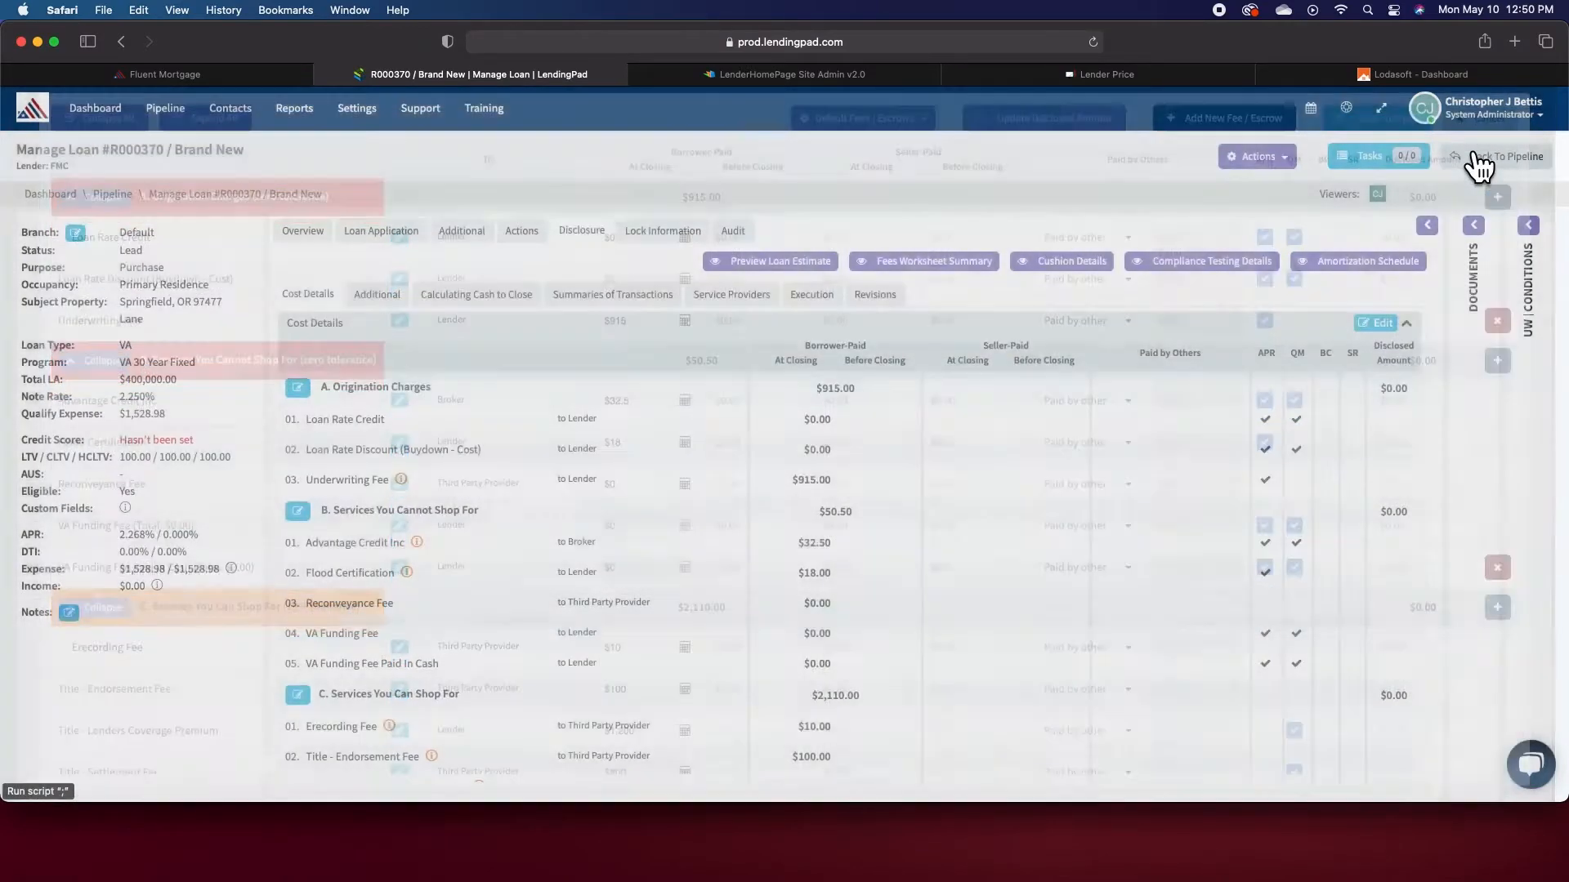
- Change the loan purpose to No Cash Out Refinance and save the changes
{"action": "left_click", "coordinate": [309, 235]}
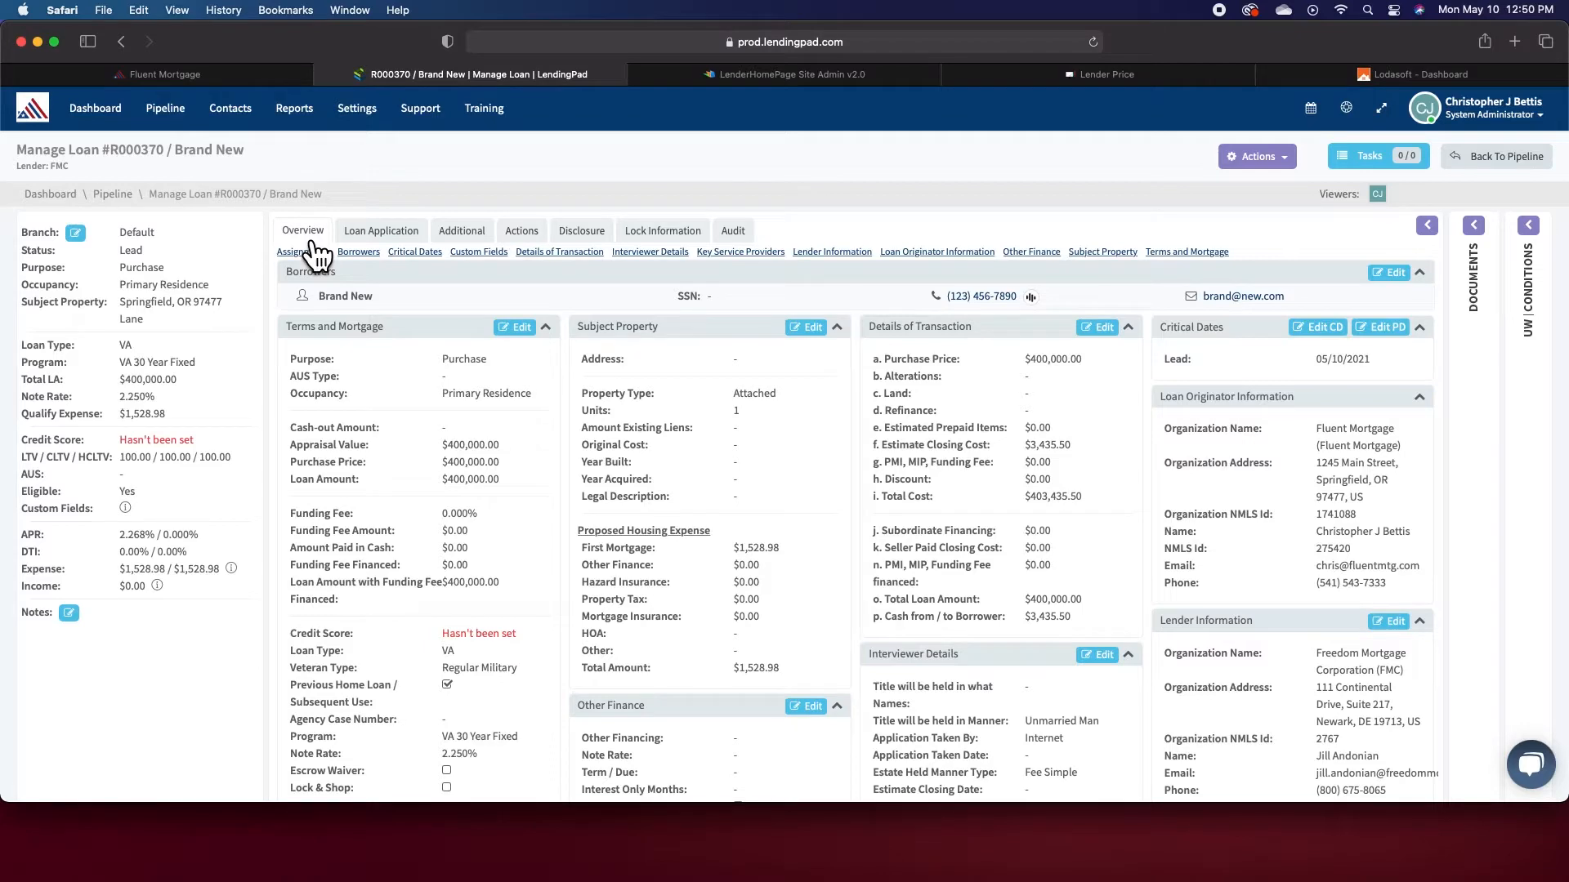
{"action": "left_click", "coordinate": [523, 328]}
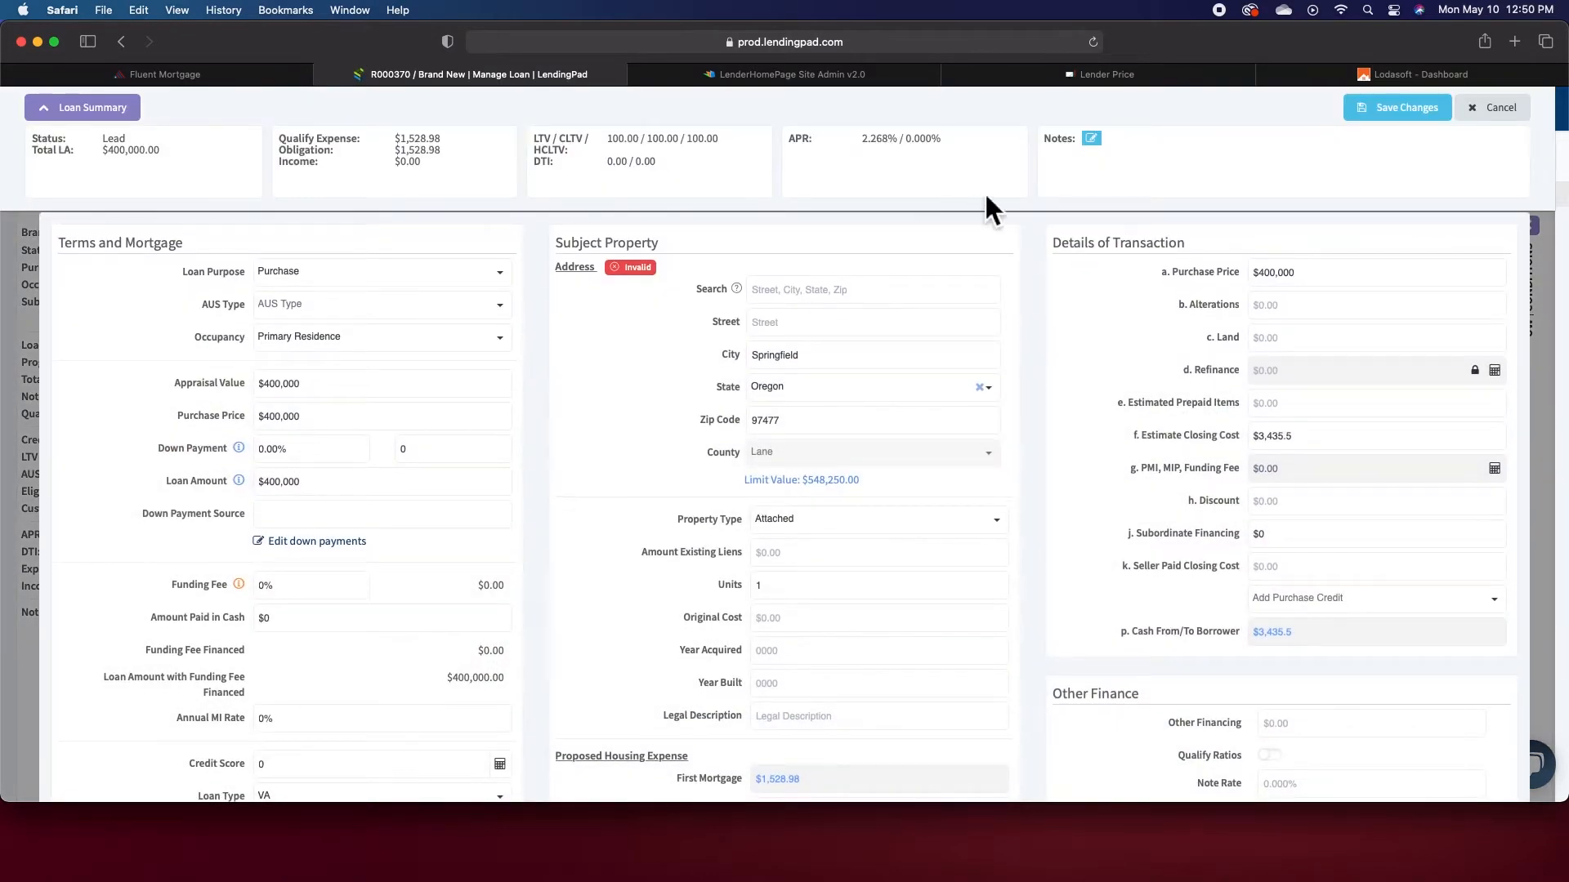
{"action": "left_click", "coordinate": [401, 276]}
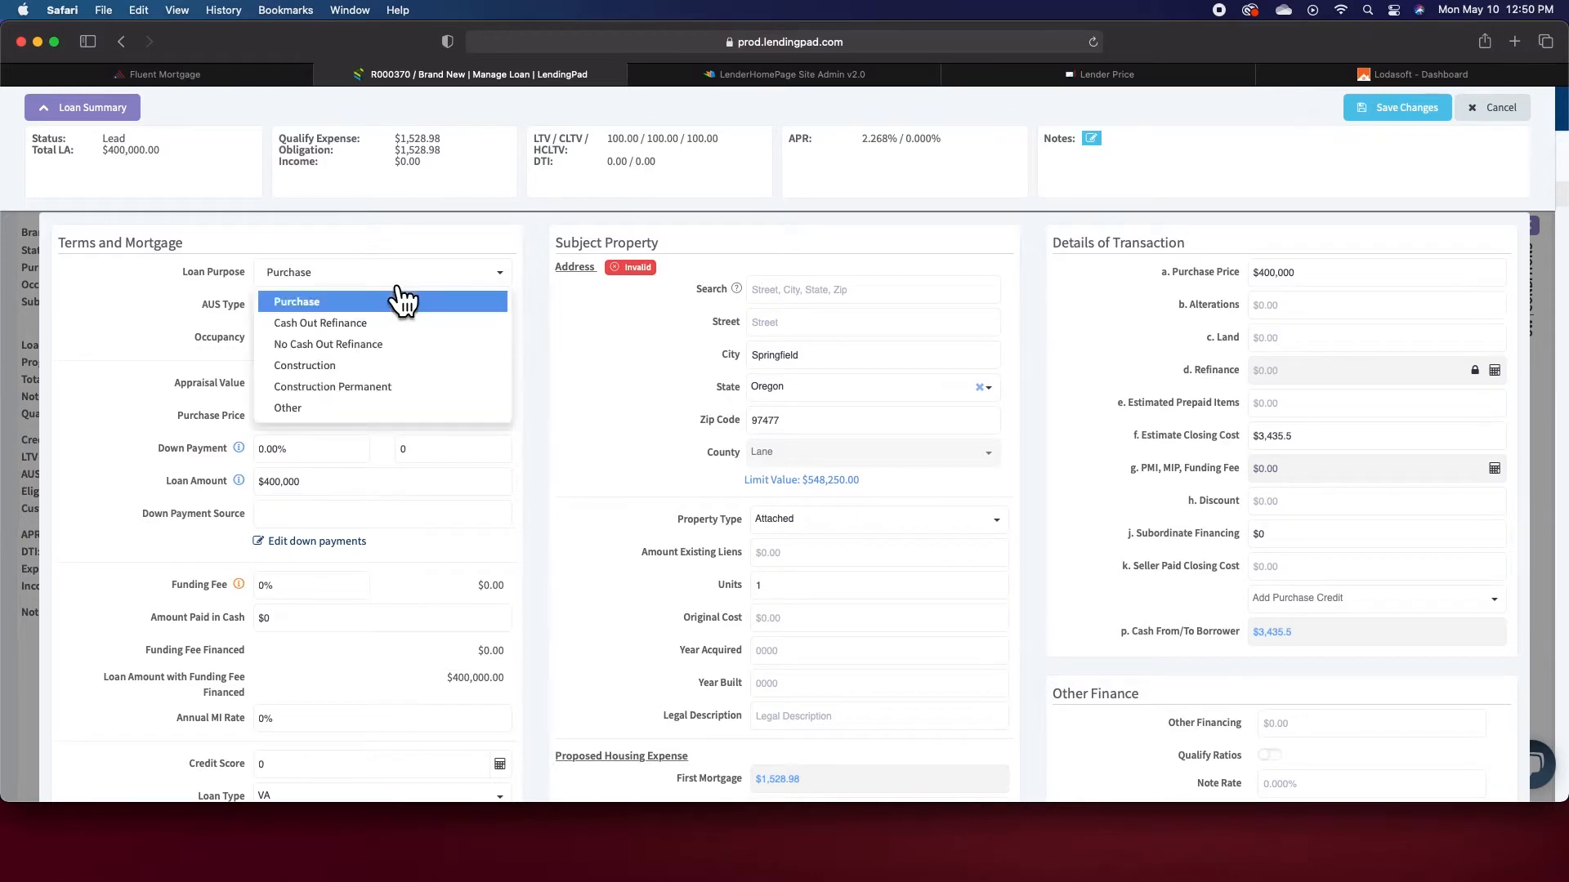
{"action": "left_click", "coordinate": [370, 349]}
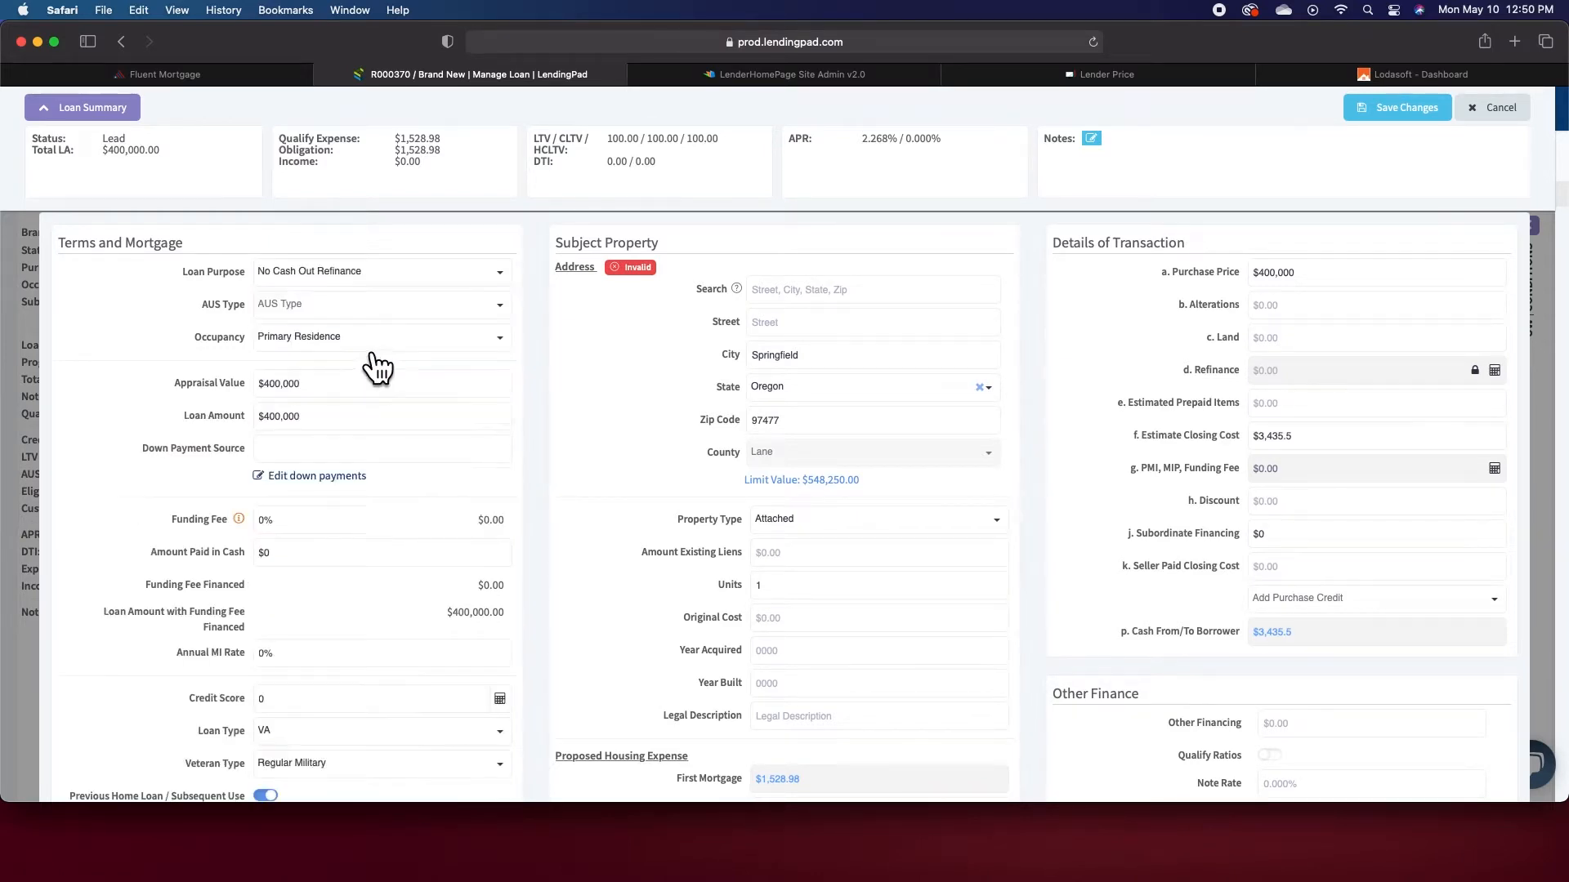
{"action": "left_click", "coordinate": [1422, 121]}
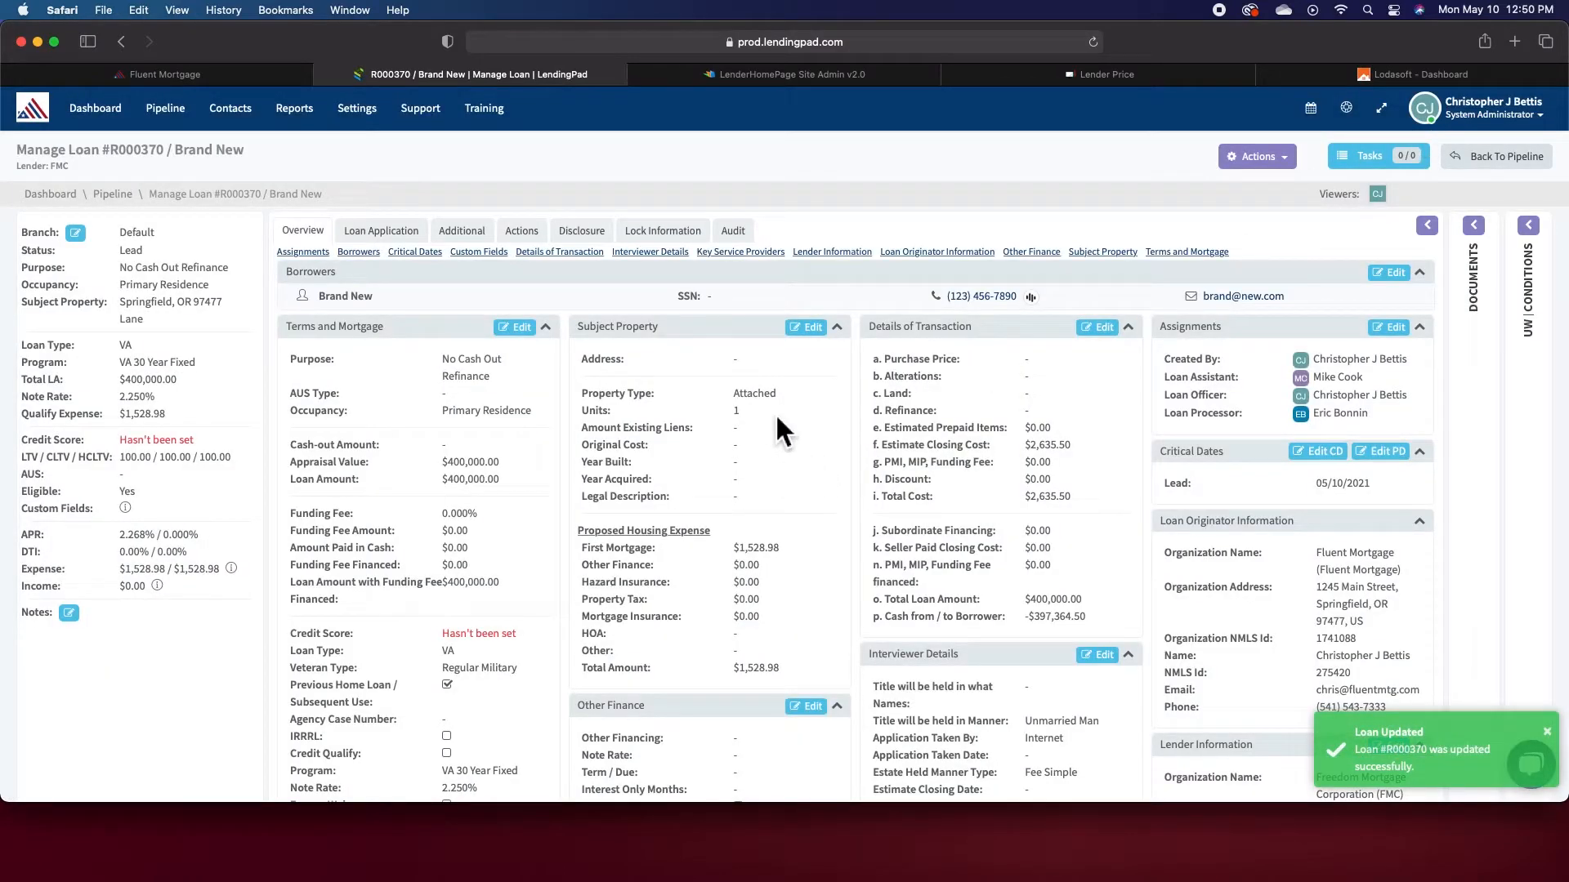
- Add the default fees and escrows to the disclosure's cost details and apply them
{"action": "left_click", "coordinate": [594, 234]}
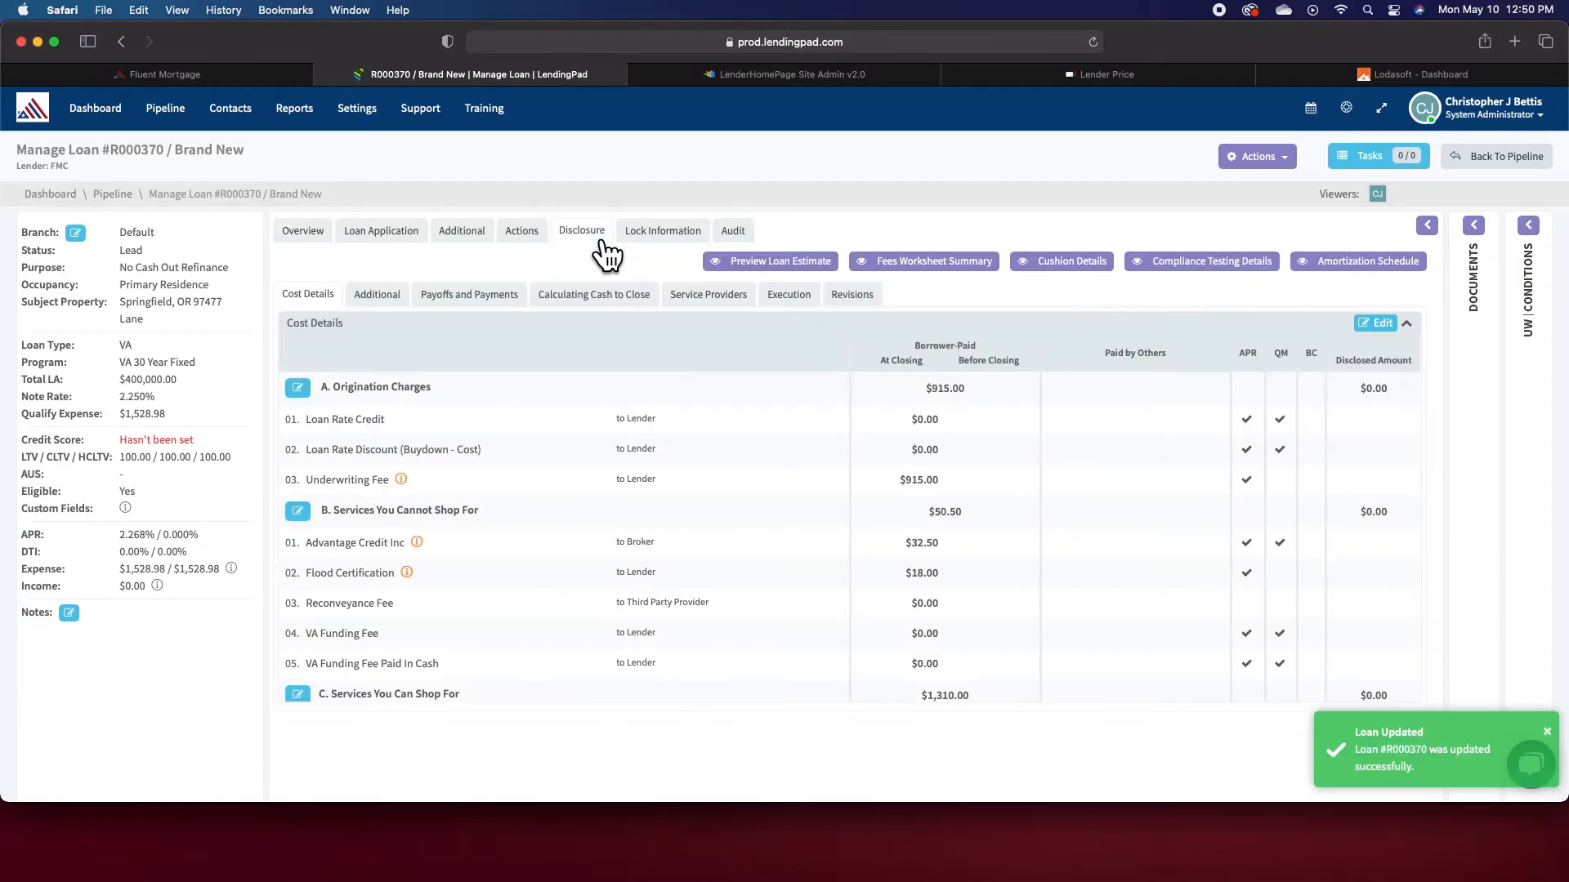
{"action": "left_click", "coordinate": [1381, 327]}
{"action": "left_click", "coordinate": [924, 148]}
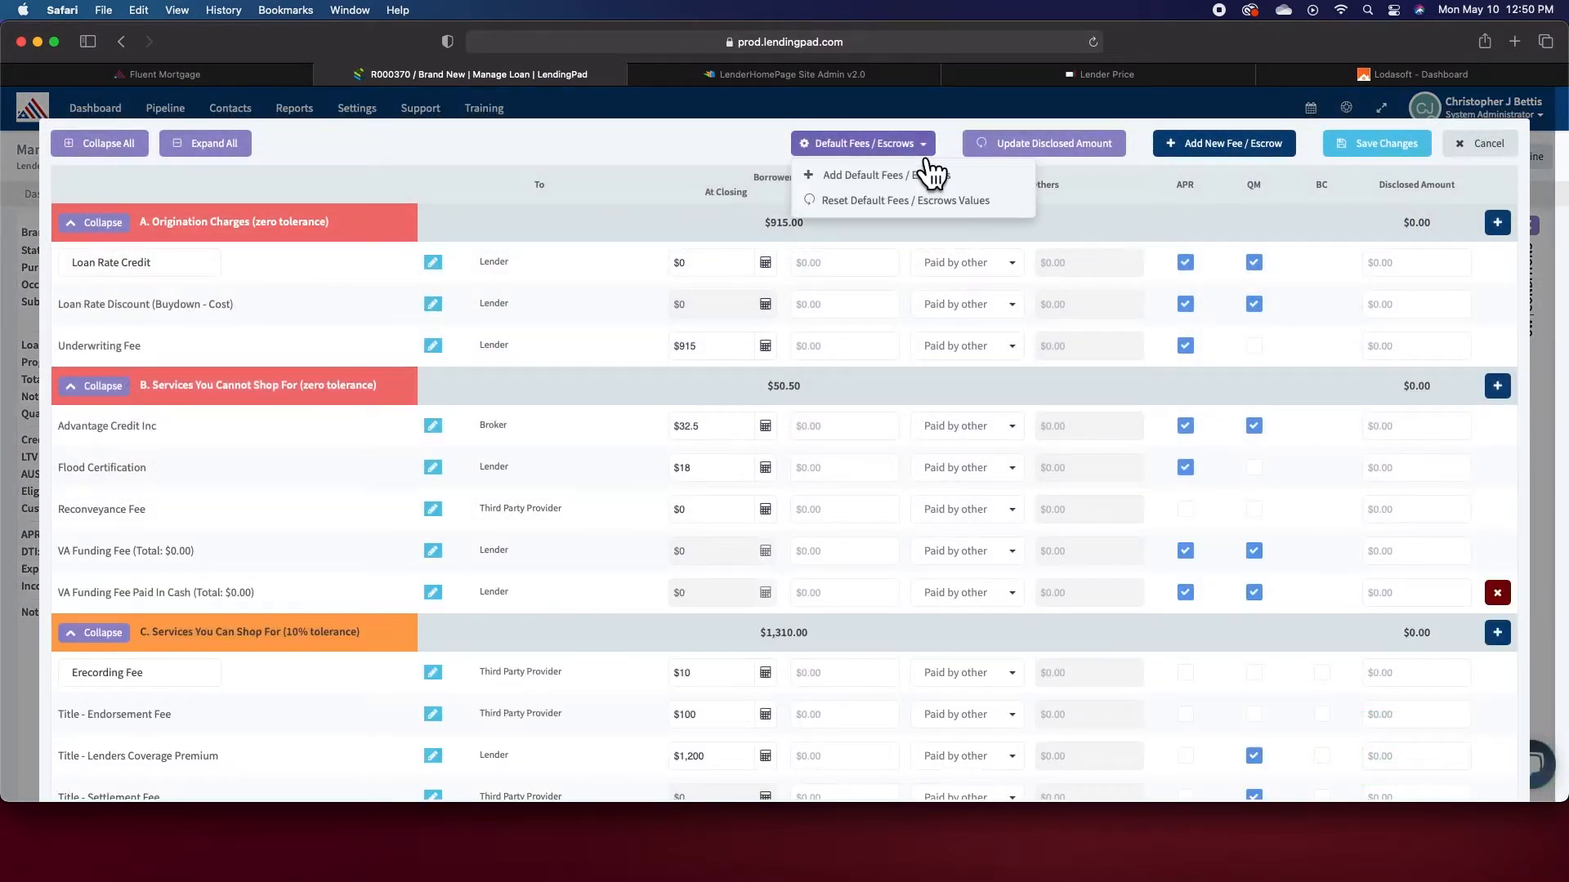
{"action": "left_click", "coordinate": [895, 175]}
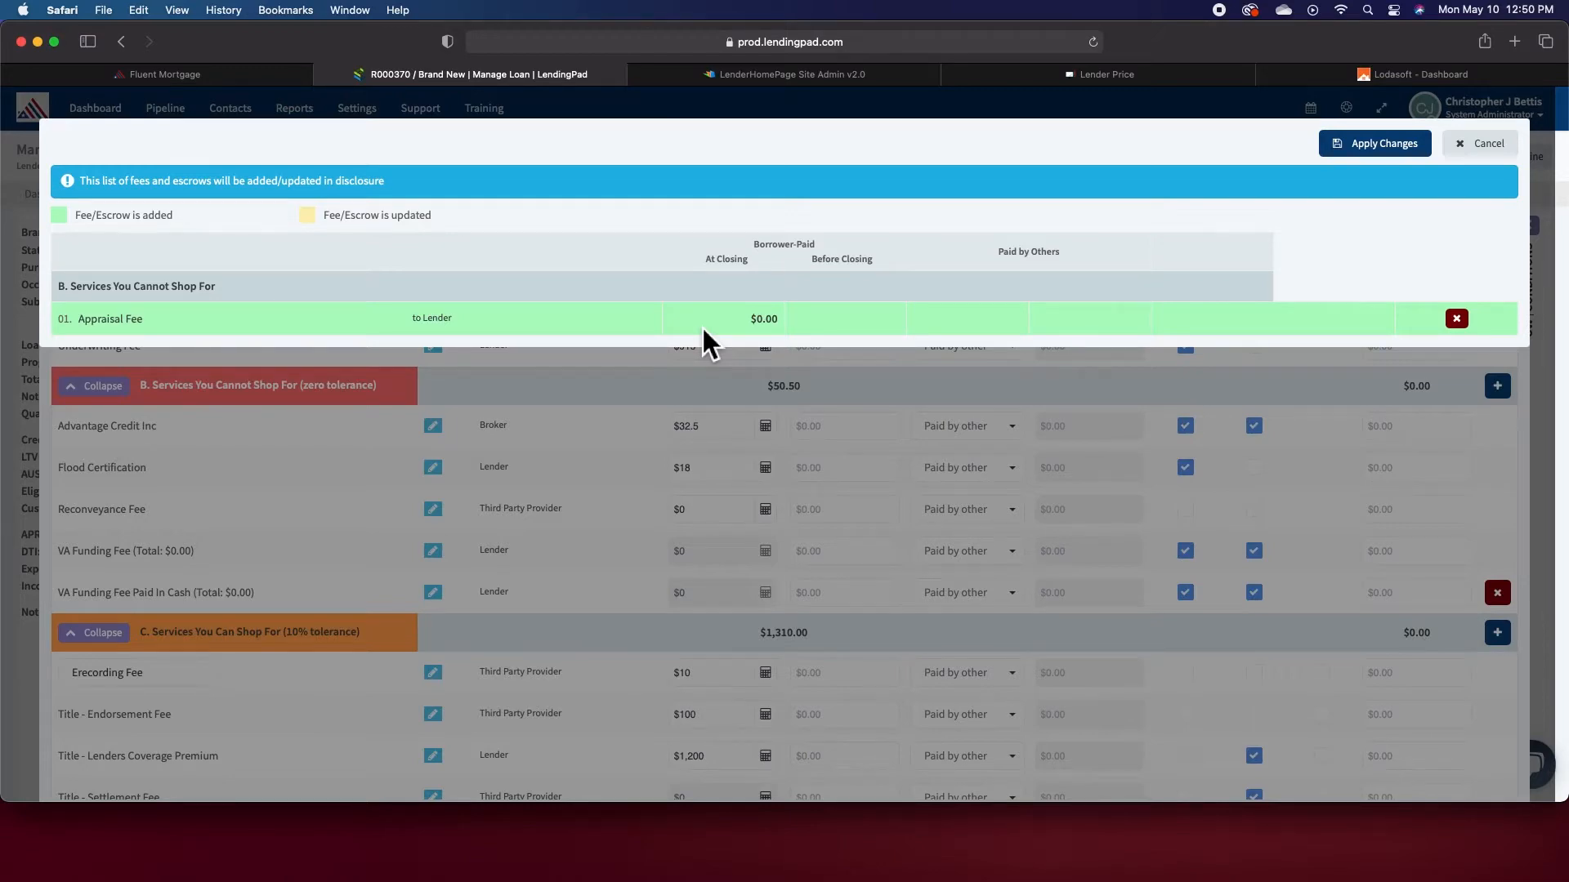
{"action": "left_click", "coordinate": [1389, 149]}
- Reset the default fee and escrow values, apply them, and save the cost details changes
{"action": "left_click", "coordinate": [896, 172]}
{"action": "left_click", "coordinate": [874, 202]}
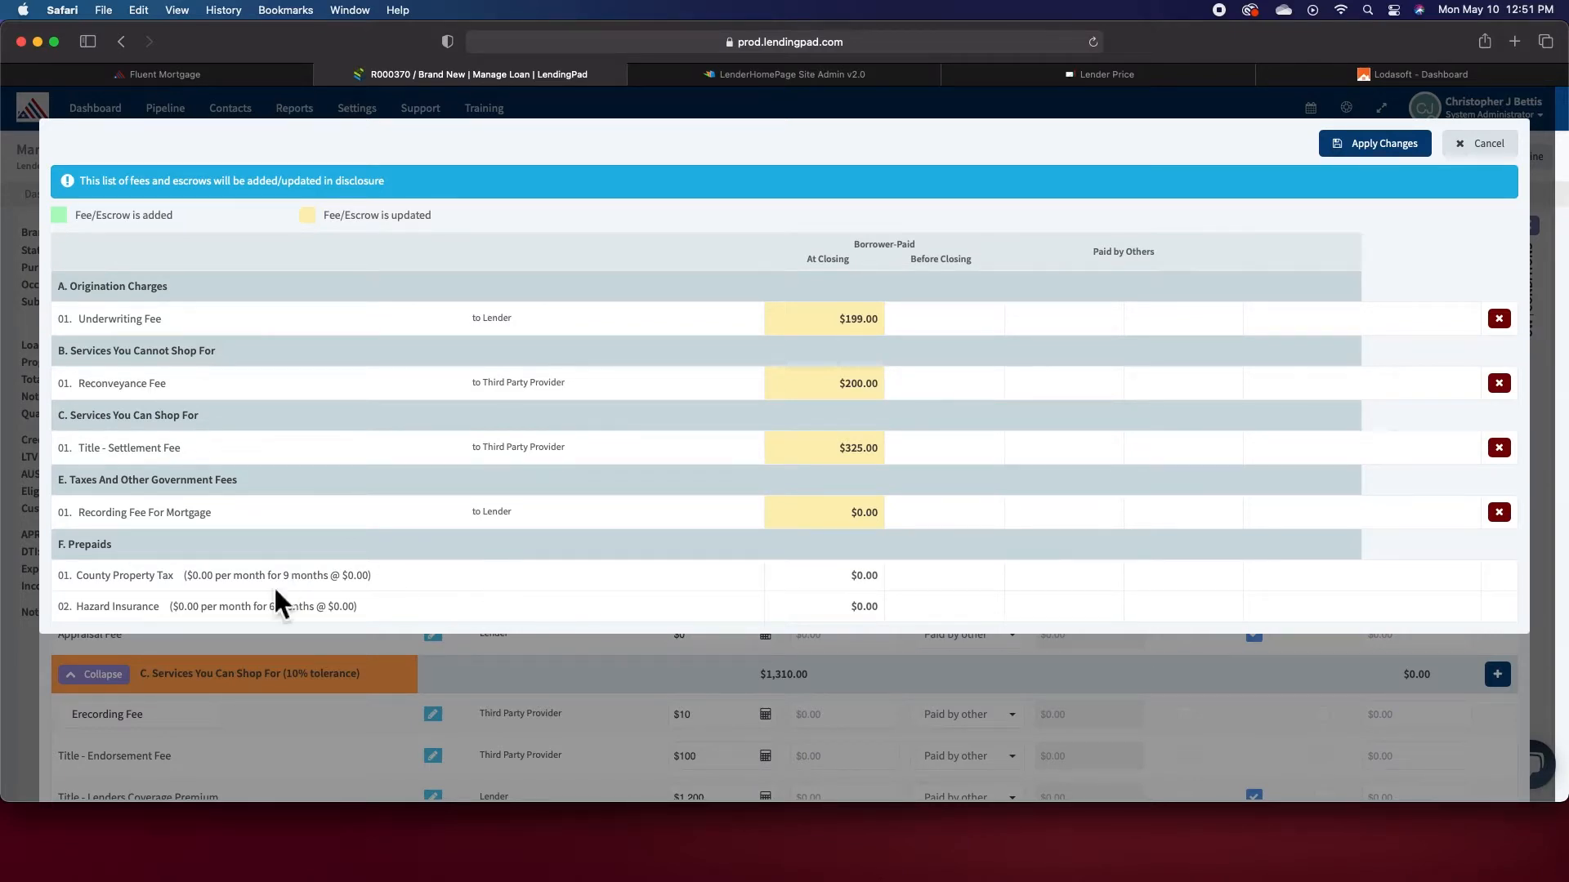
{"action": "left_click", "coordinate": [1383, 144]}
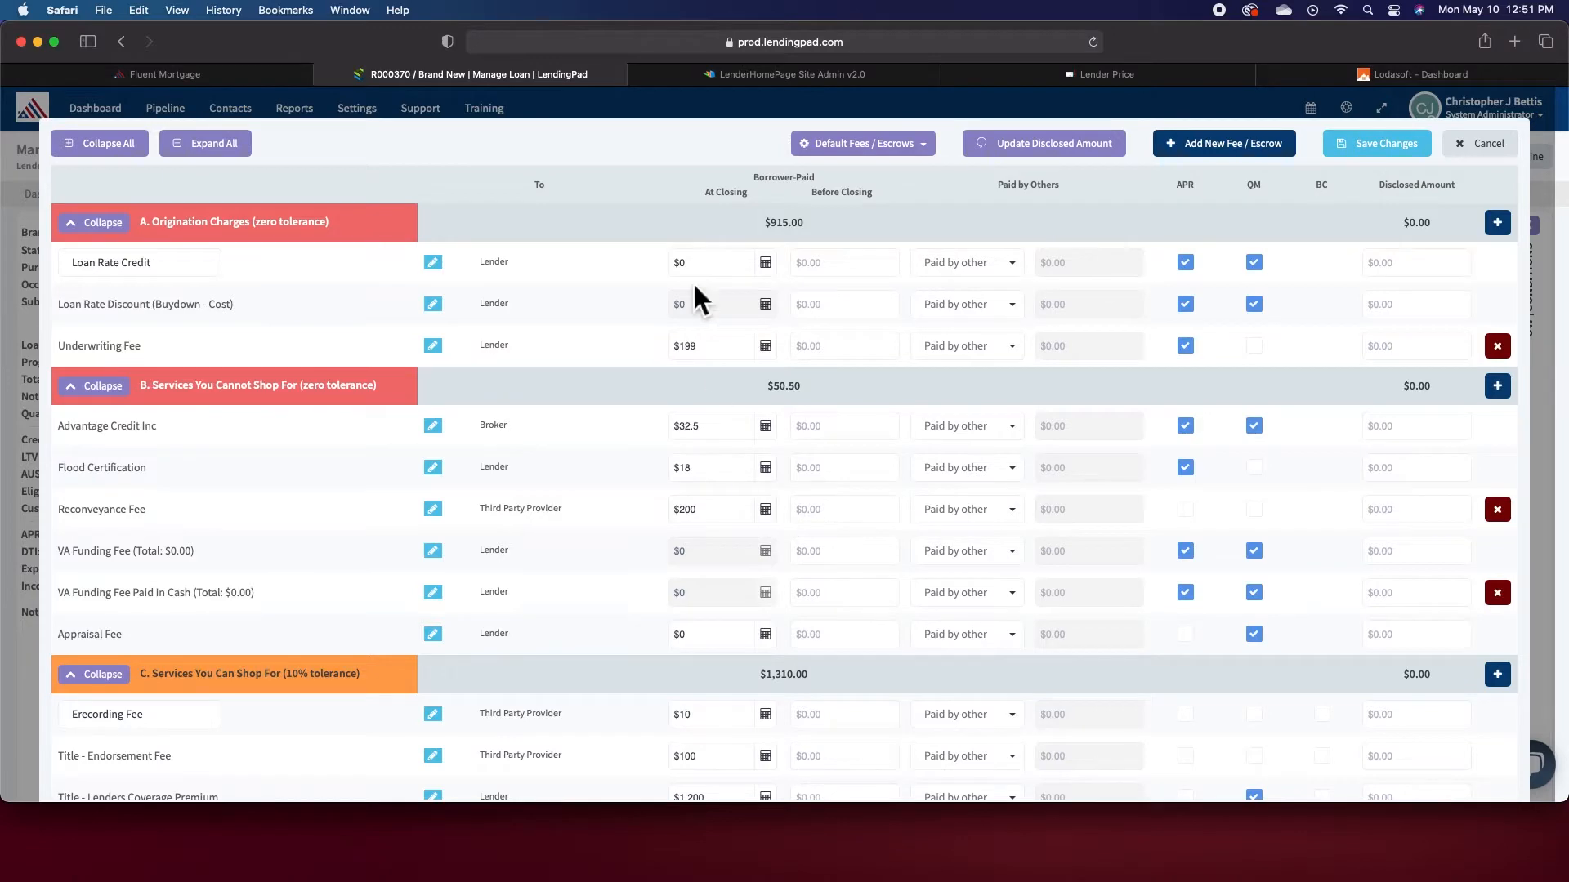
{"action": "scroll", "coordinate": [728, 472], "scroll_direction": "down", "scroll_amount": 15}
{"action": "scroll", "coordinate": [723, 469], "scroll_direction": "up", "scroll_amount": 8}
{"action": "scroll", "coordinate": [724, 468], "scroll_direction": "up", "scroll_amount": 6}
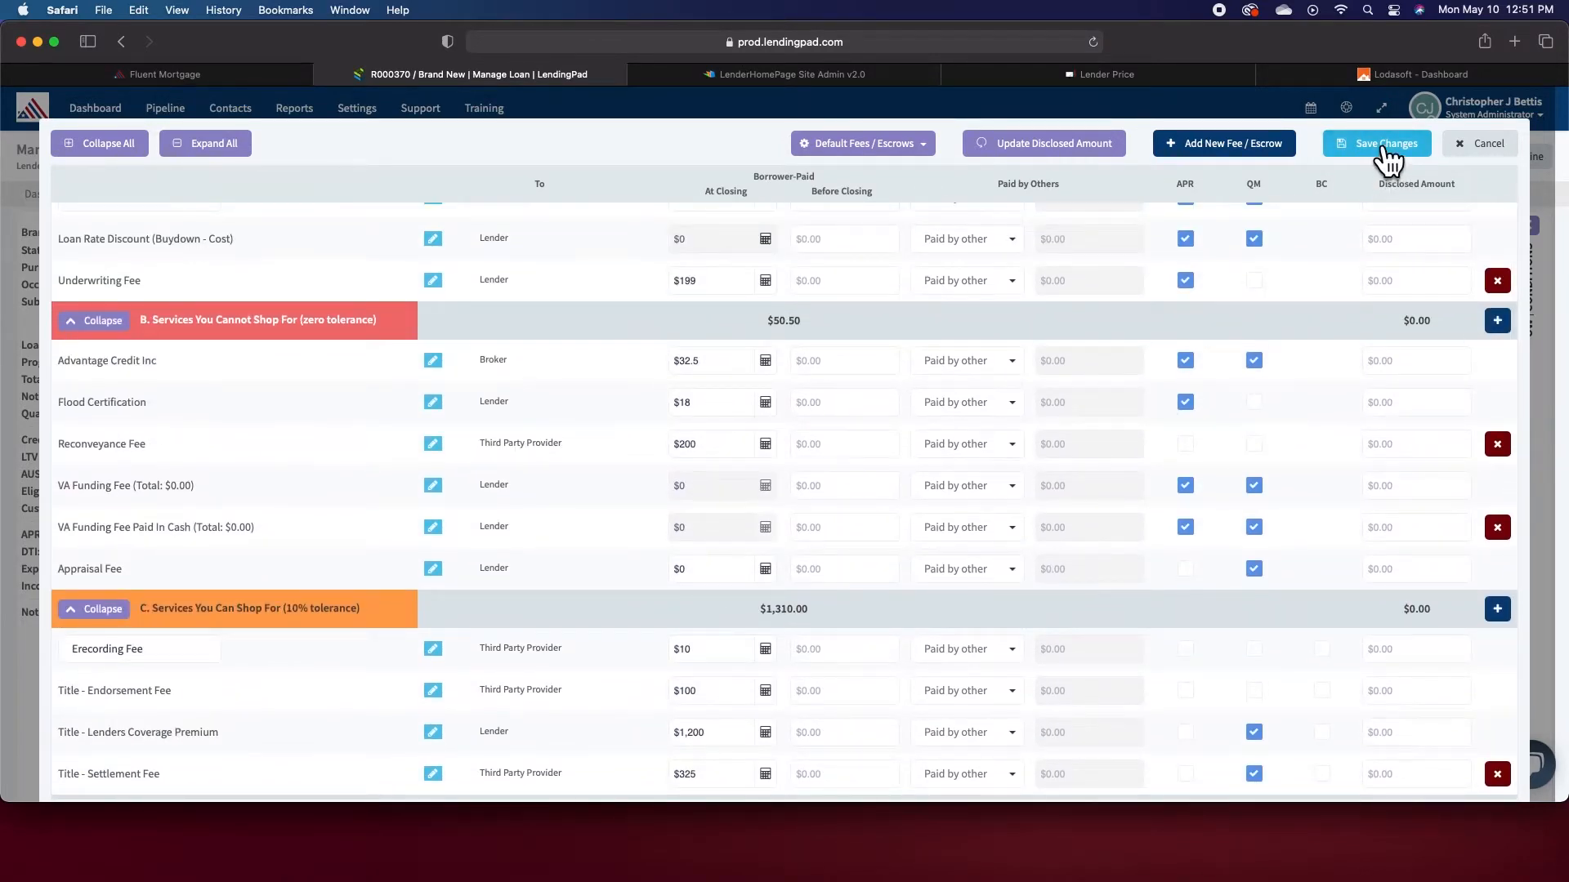
{"action": "left_click", "coordinate": [1386, 145]}
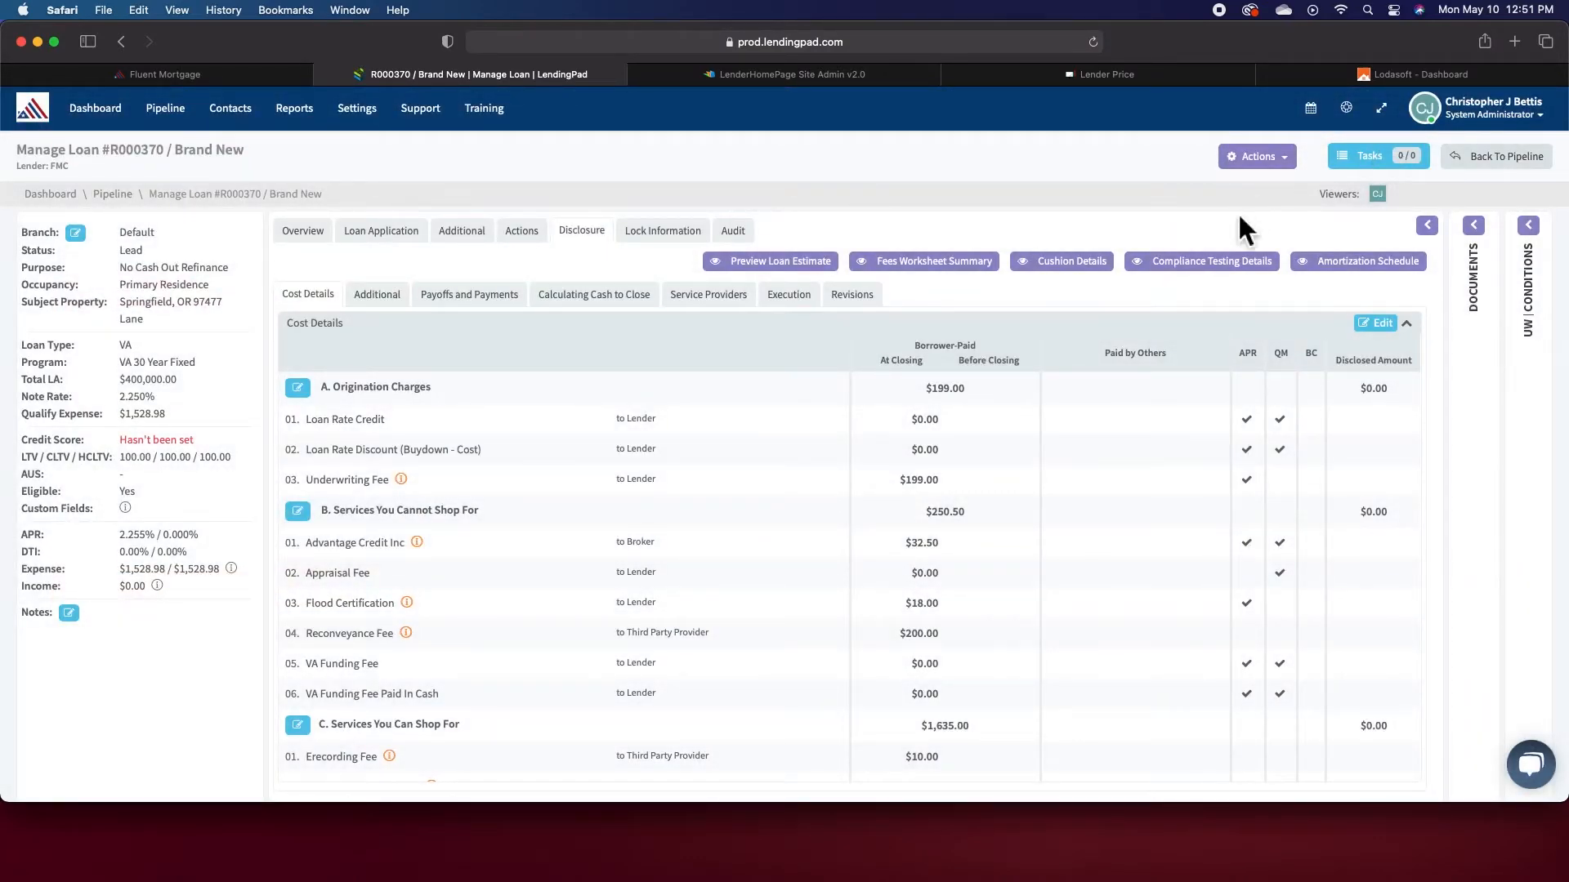
- Open the Fee and Escrow Types page in the company settings
{"action": "left_click", "coordinate": [368, 111]}
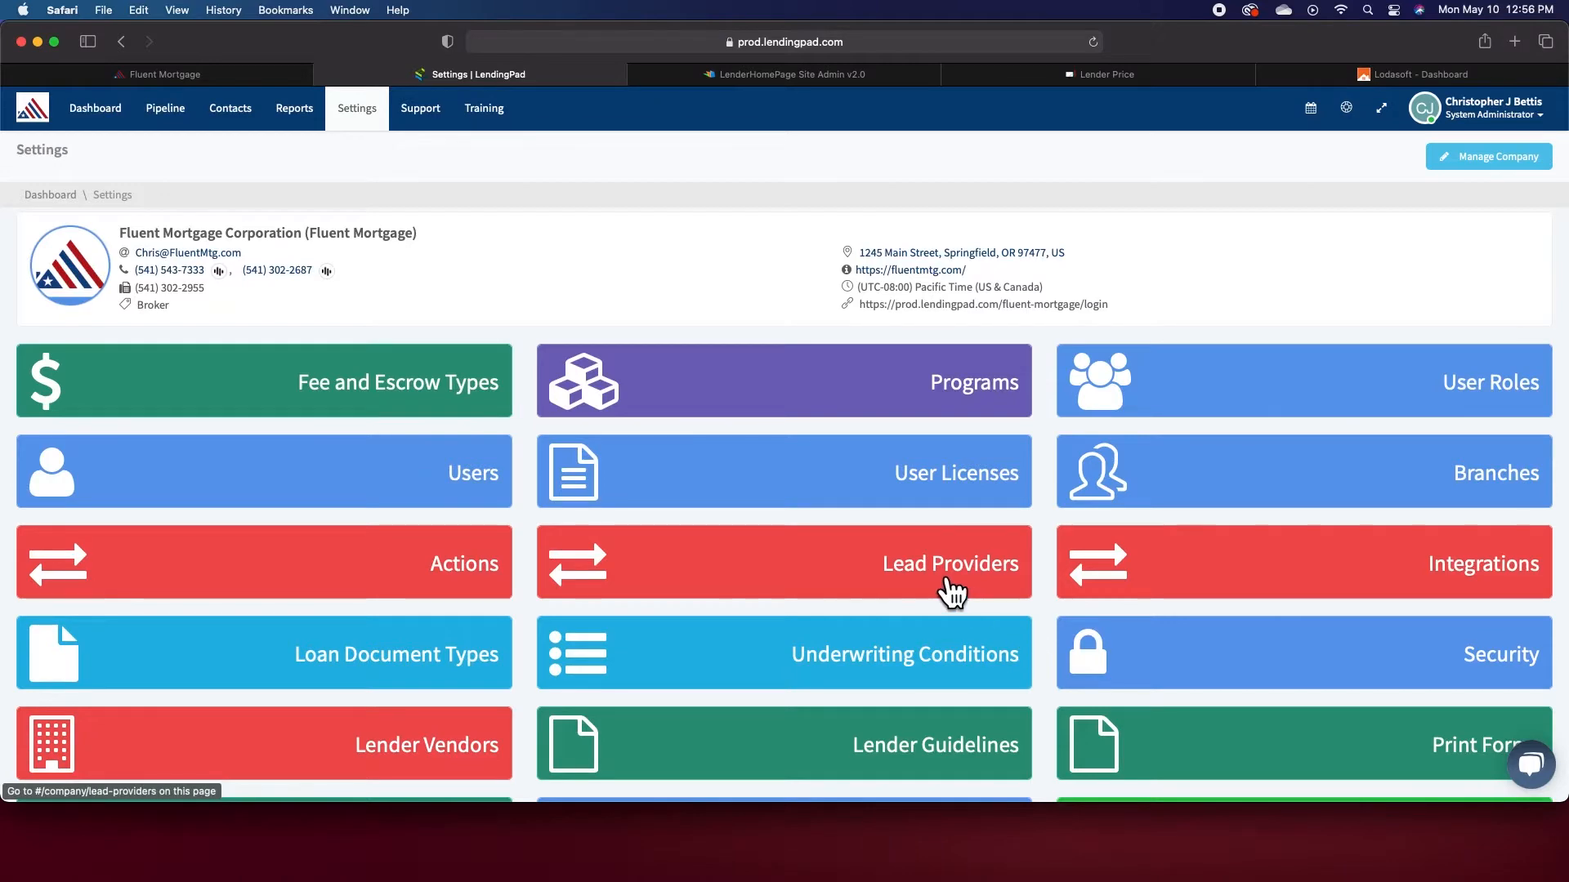
{"action": "scroll", "coordinate": [945, 588], "scroll_direction": "down", "scroll_amount": 5}
{"action": "scroll", "coordinate": [743, 487], "scroll_direction": "up", "scroll_amount": 5}
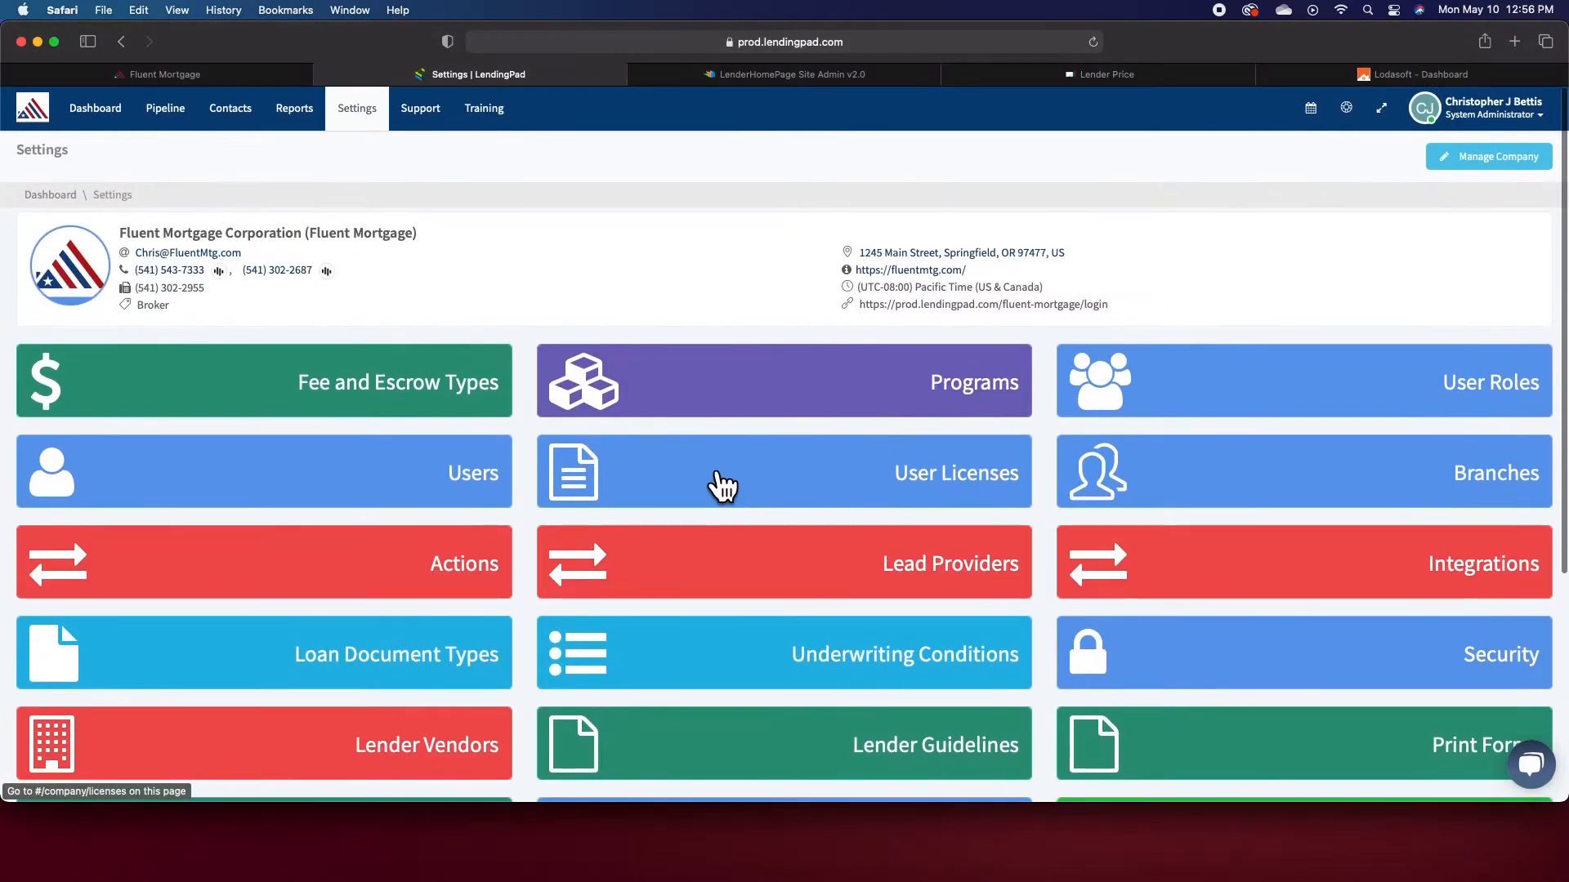
{"action": "scroll", "coordinate": [718, 458], "scroll_direction": "down", "scroll_amount": 5}
{"action": "scroll", "coordinate": [624, 420], "scroll_direction": "up", "scroll_amount": 5}
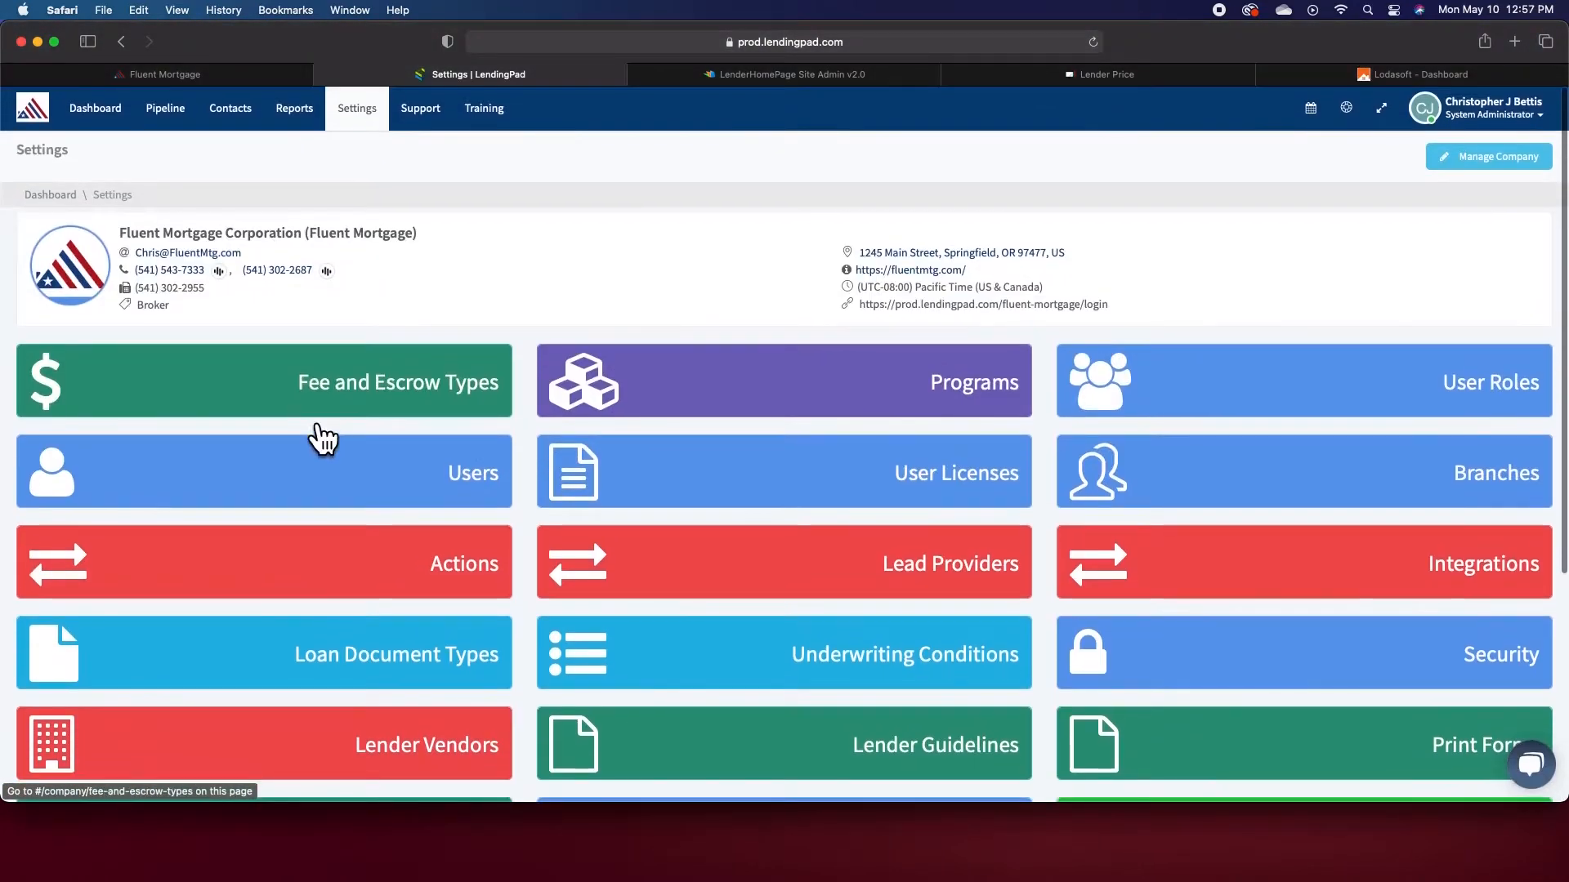
{"action": "left_click", "coordinate": [233, 388]}
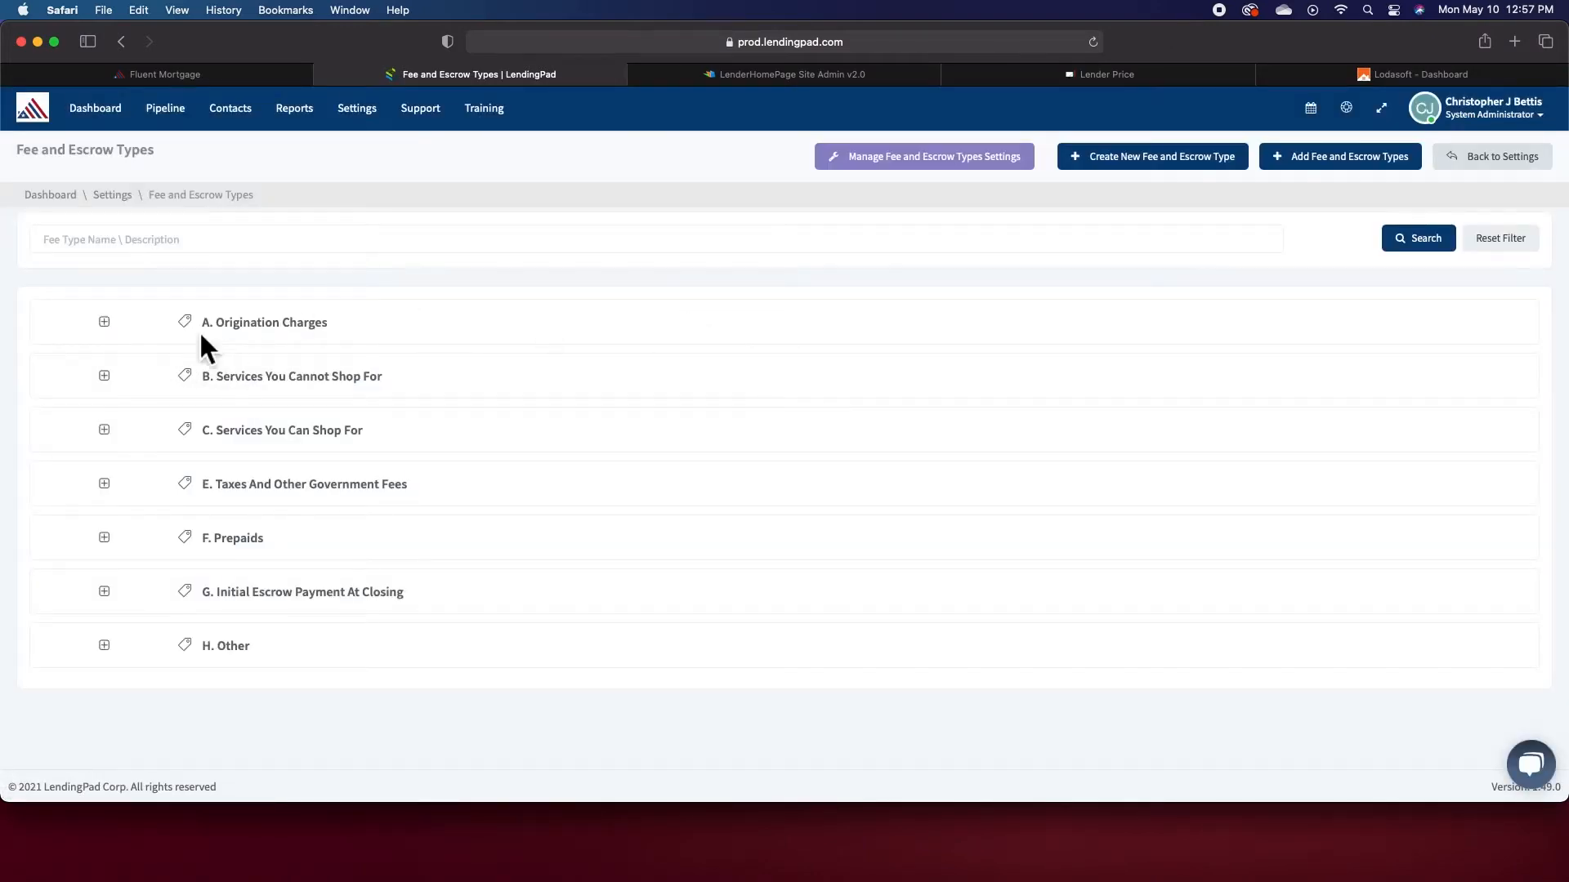
- Open the Underwriting Fee type under Origination Charges and show its default values
{"action": "left_click", "coordinate": [109, 327]}
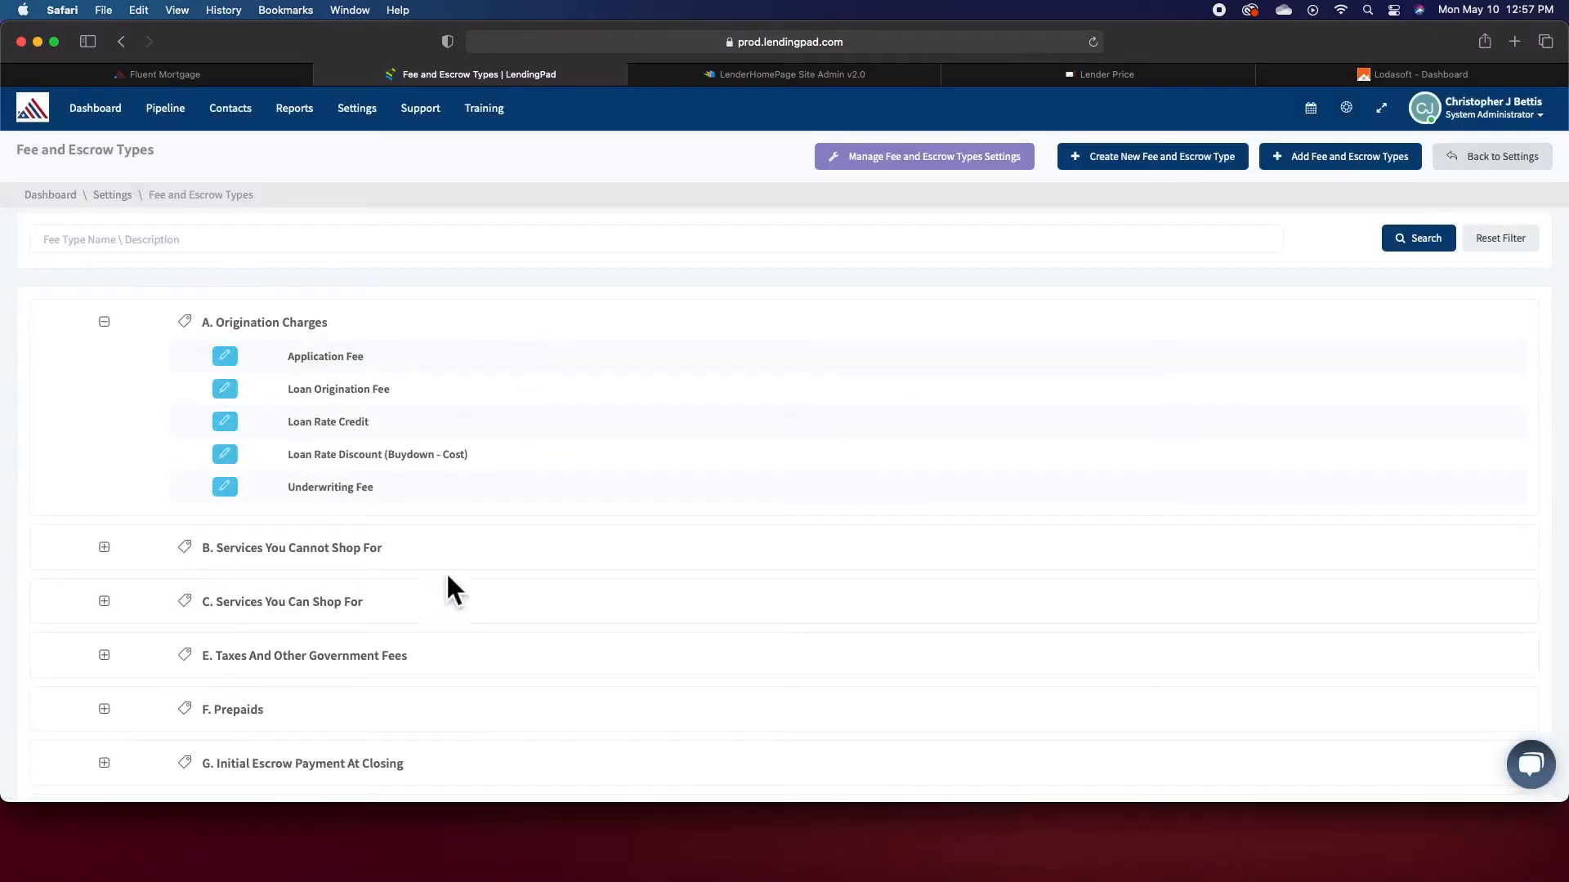
{"action": "left_click", "coordinate": [238, 498]}
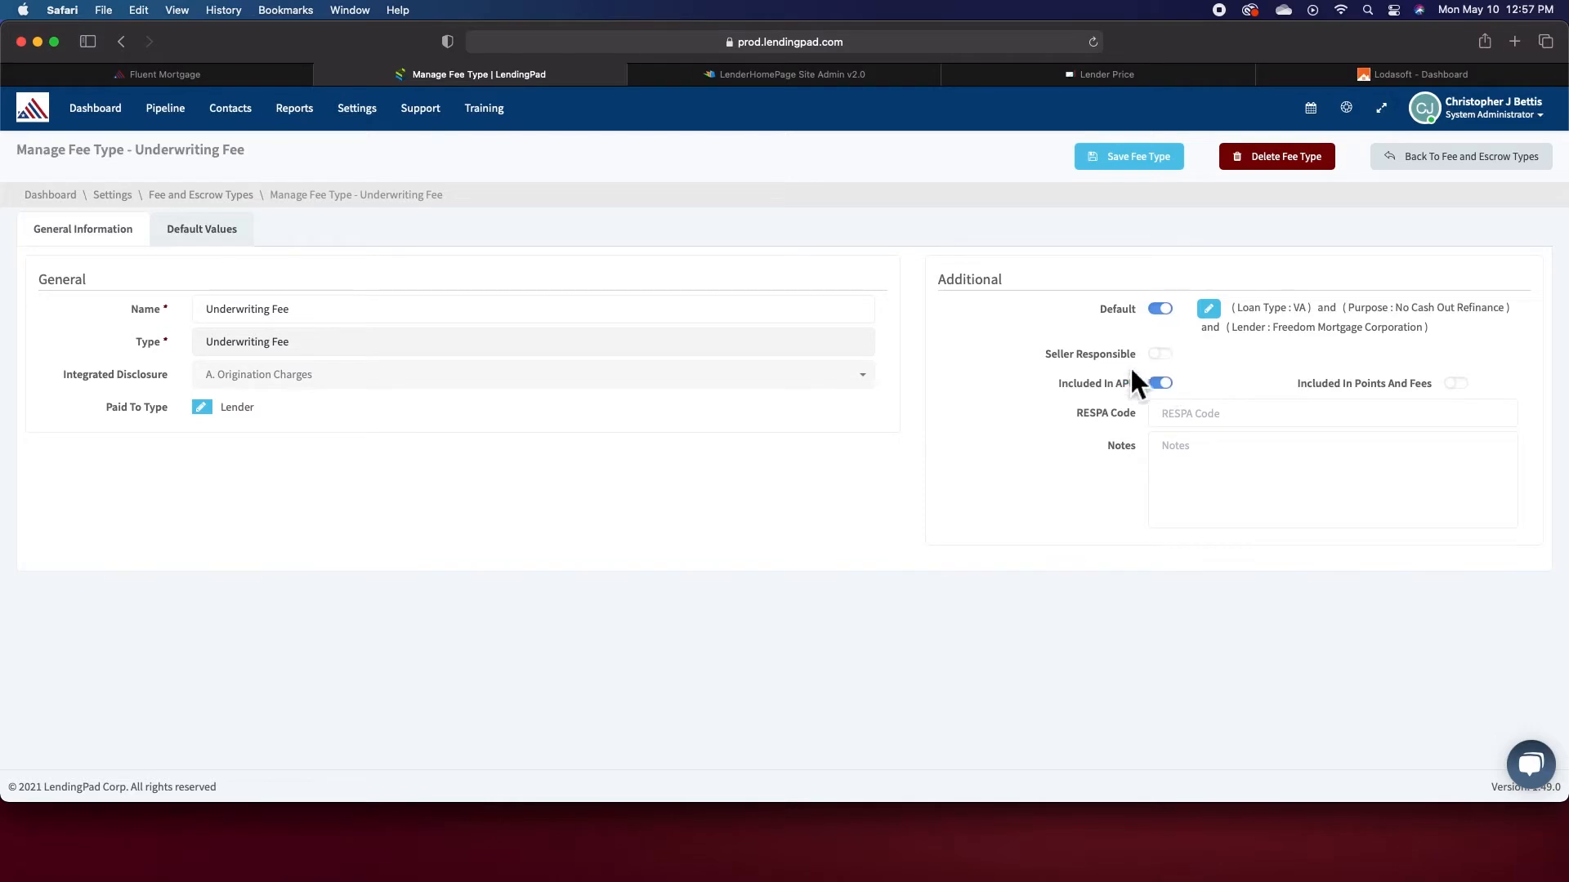
{"action": "left_click", "coordinate": [225, 232]}
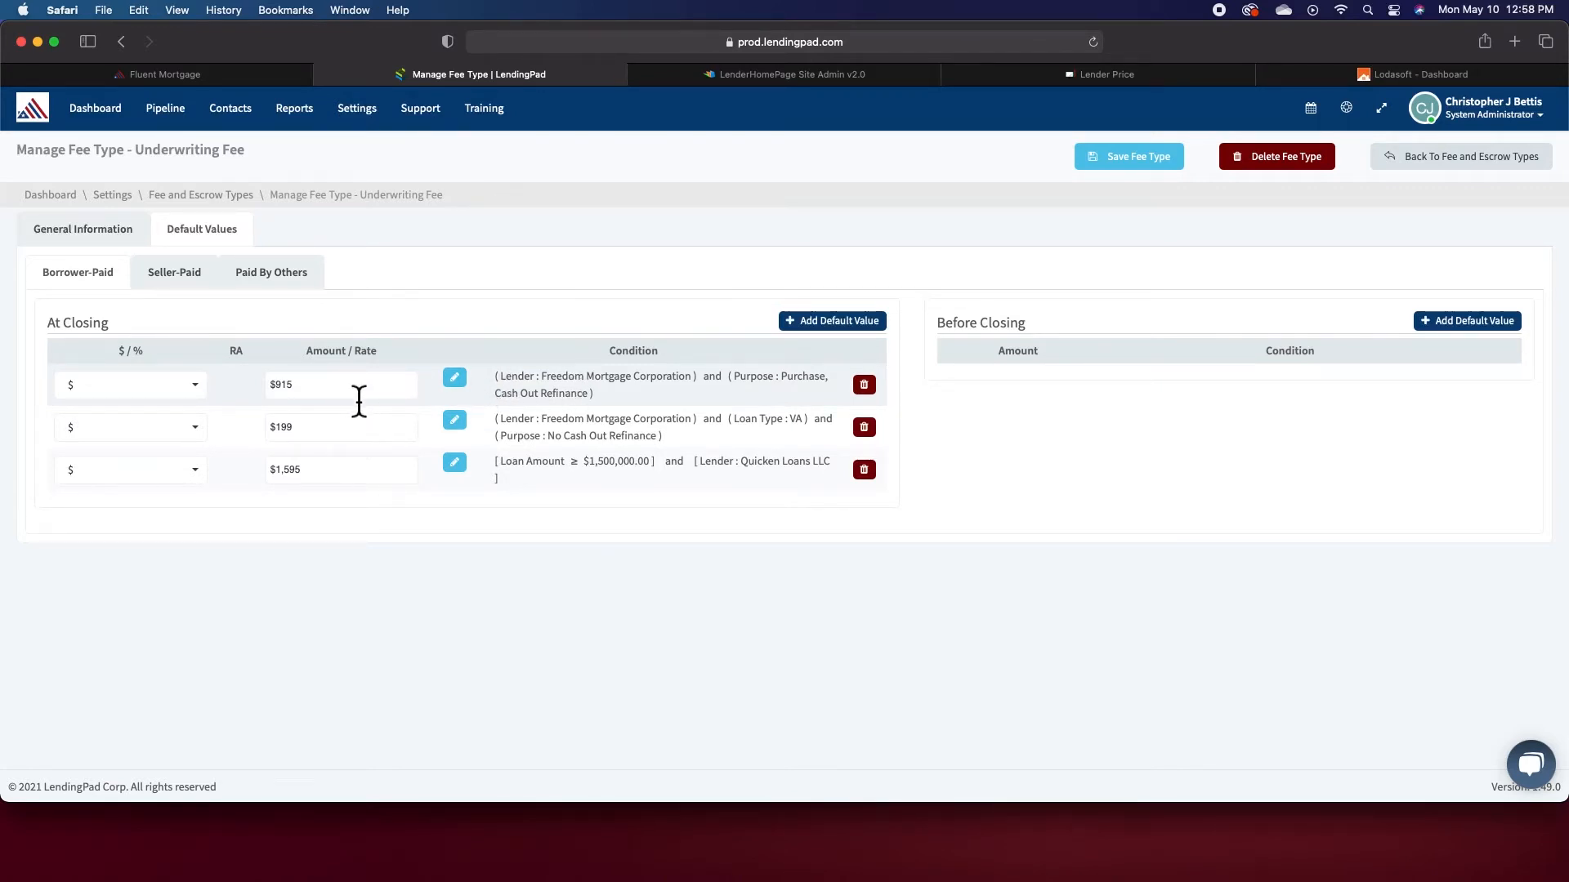
- Inspect the condition attached to the second at-closing default value, then close the condition dialog
{"action": "left_click", "coordinate": [469, 430]}
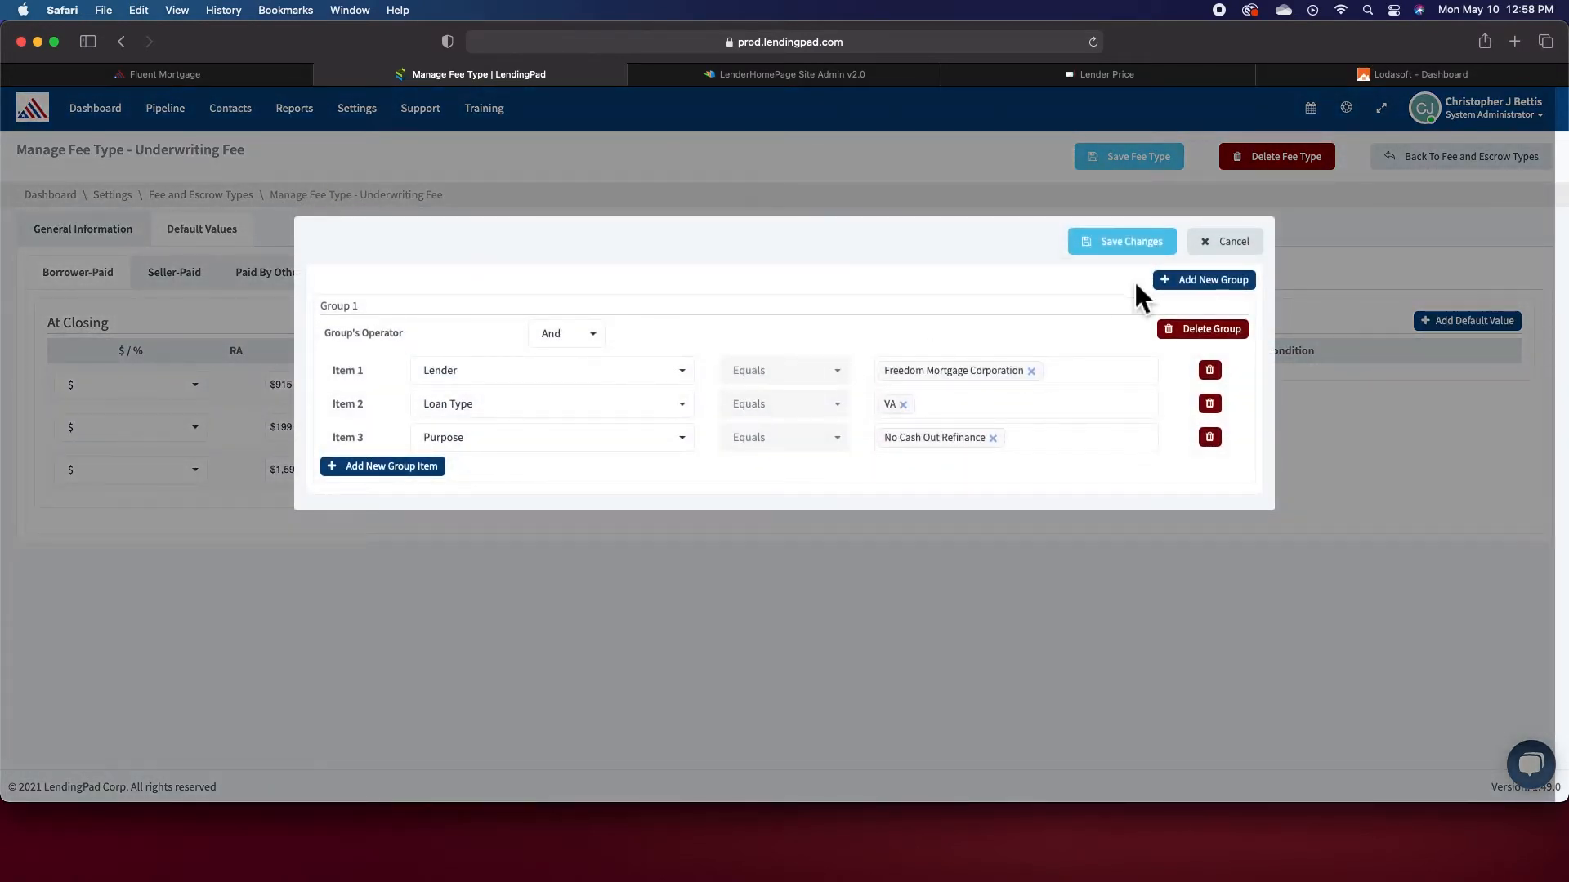
{"action": "left_click", "coordinate": [1223, 241]}
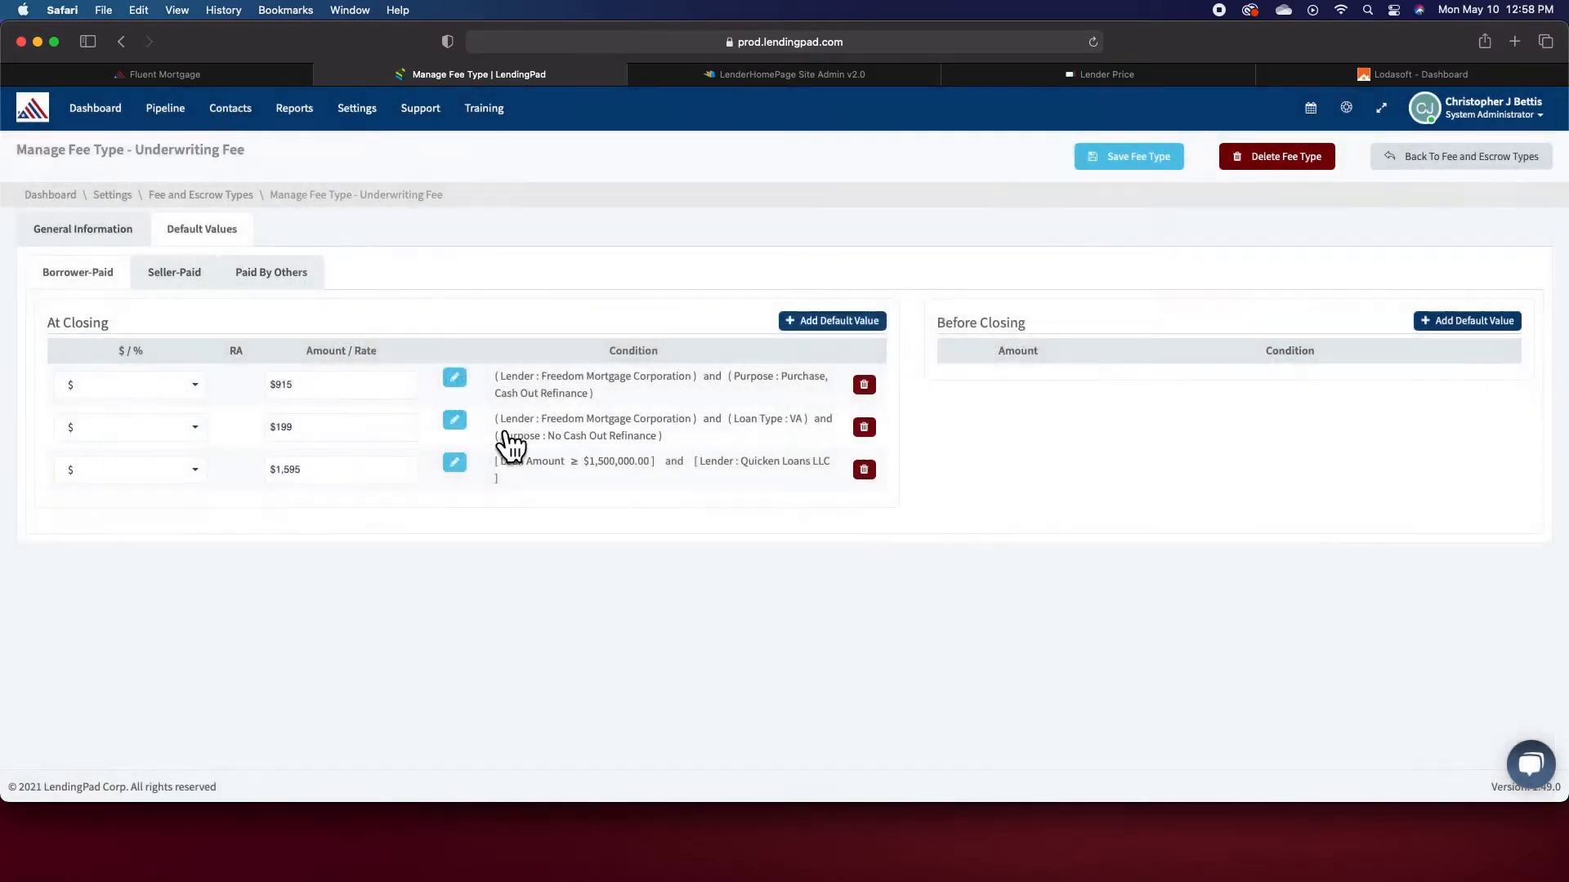
- Add a new at-closing default value with amount 199, then delete that row
{"action": "left_click", "coordinate": [827, 323]}
{"action": "left_click", "coordinate": [357, 524]}
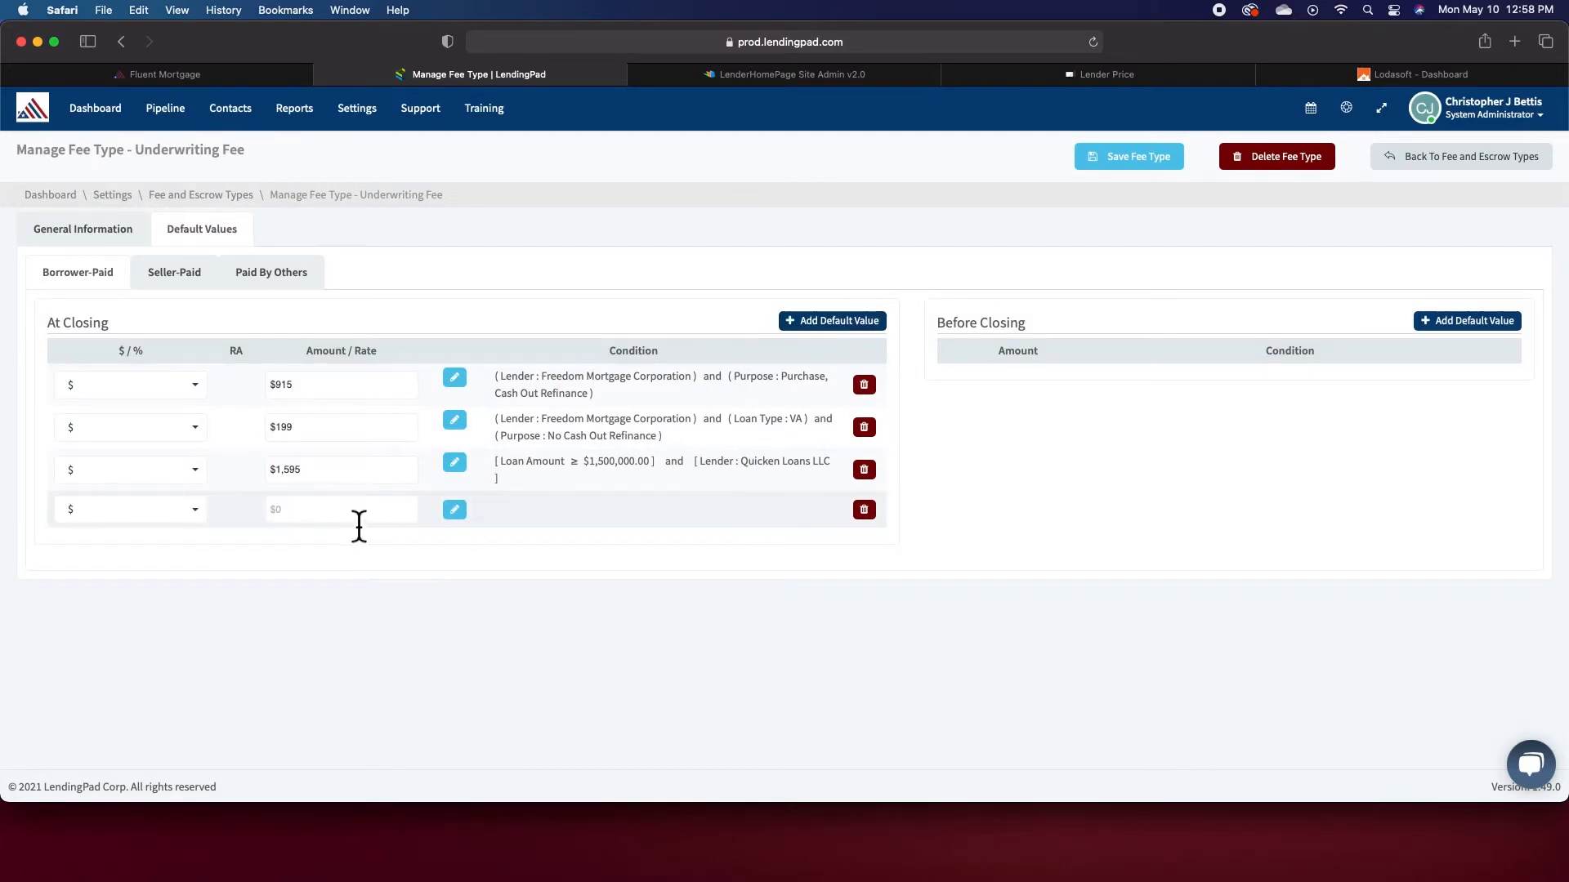
{"action": "type", "text": "199"}
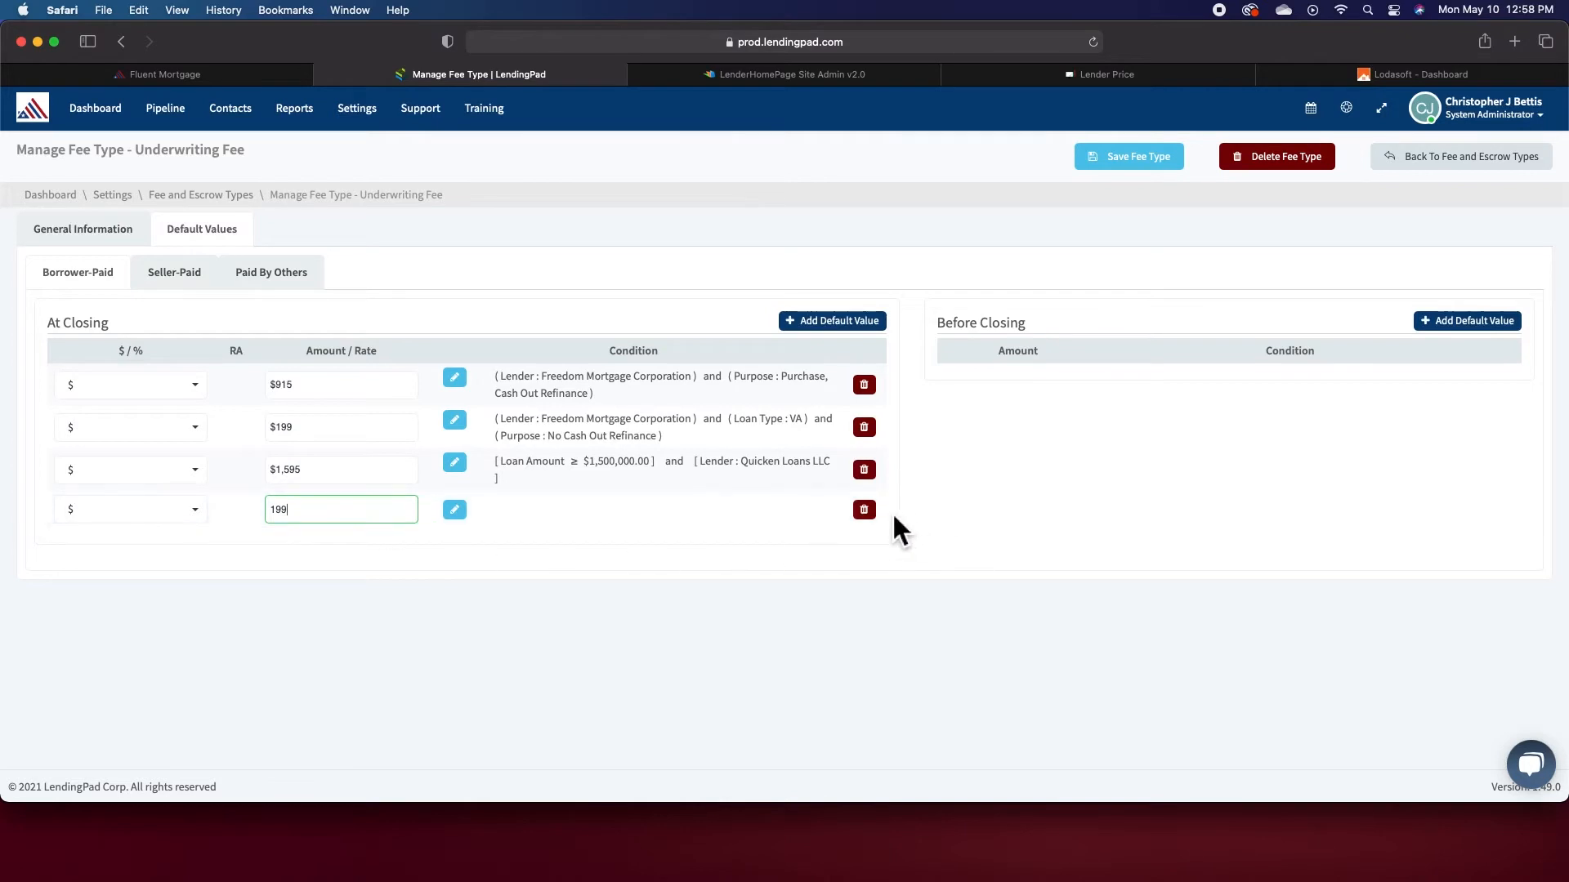
{"action": "left_click", "coordinate": [863, 510]}
- Open the second default value's condition, add a second group with a Property State item, then delete it and close
{"action": "left_click", "coordinate": [458, 424]}
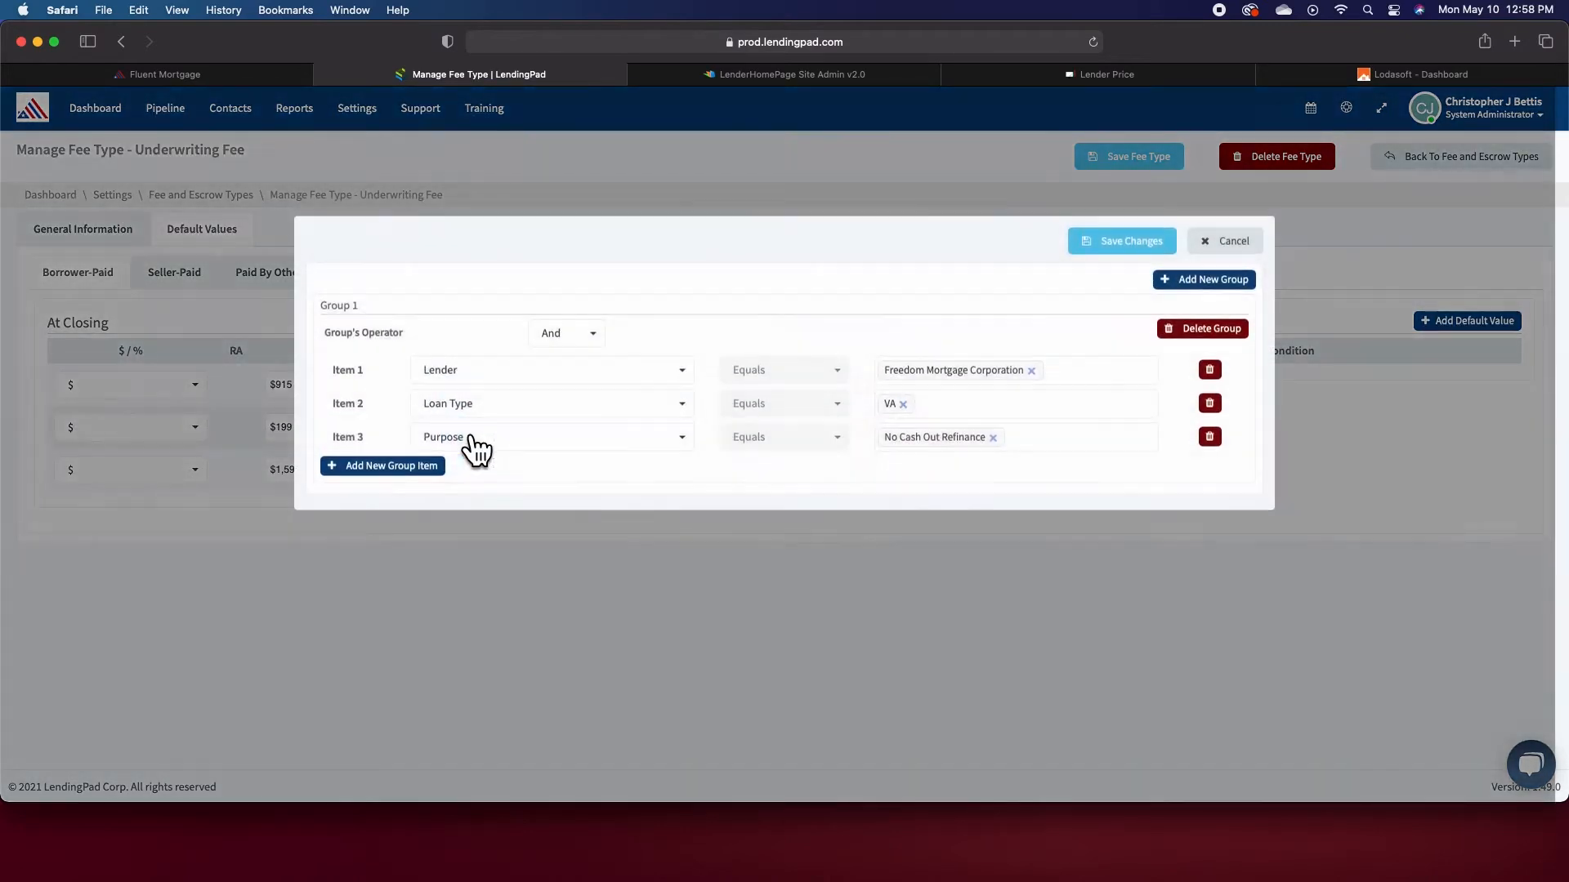
{"action": "left_click", "coordinate": [1167, 281]}
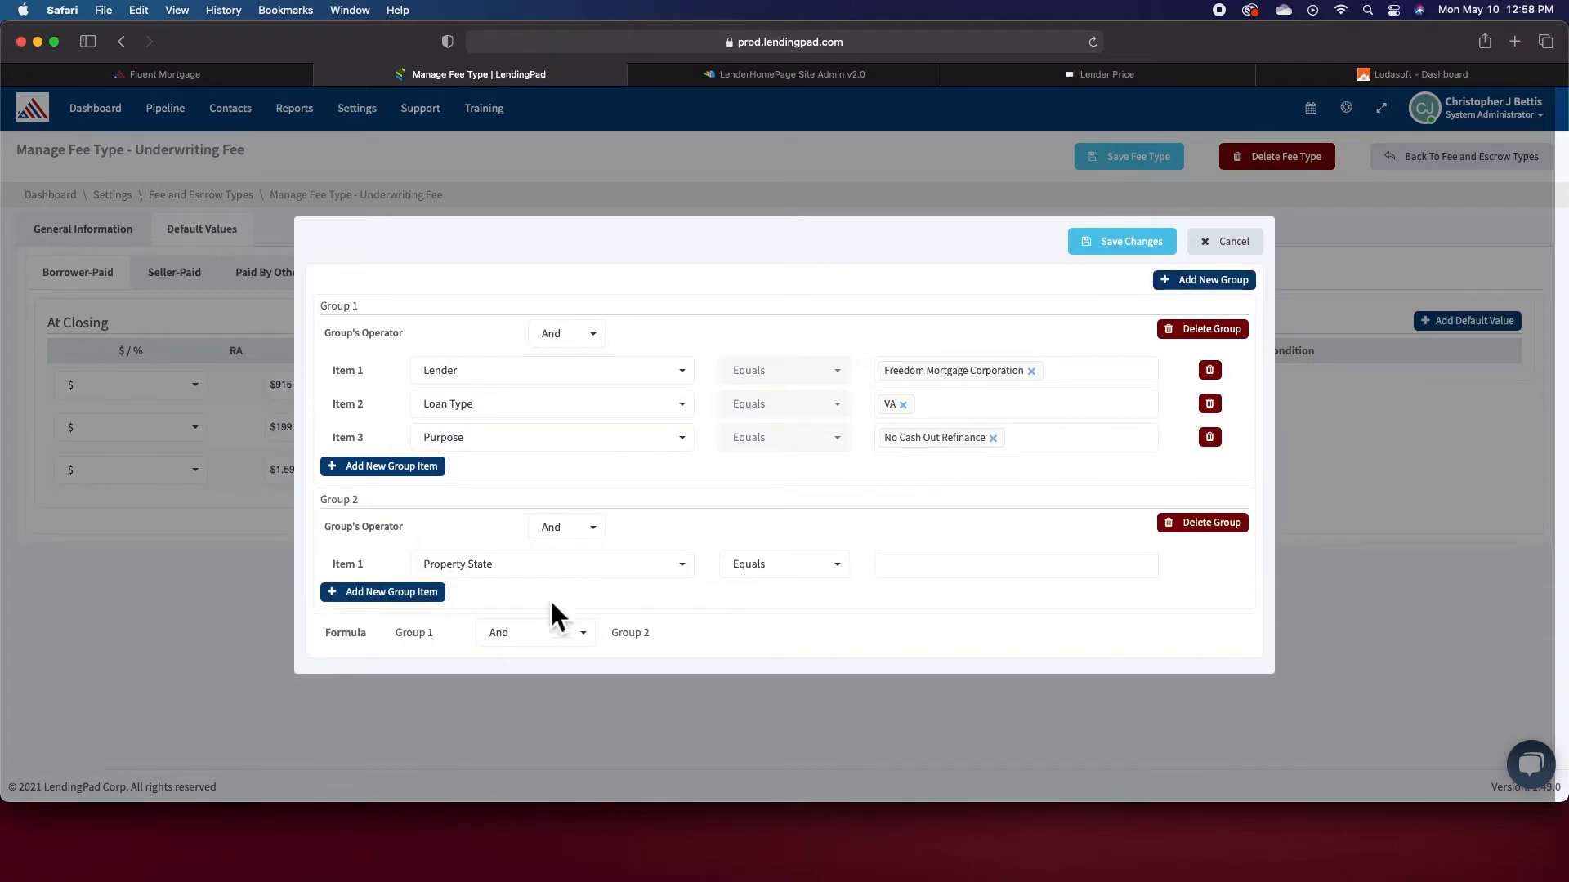
{"action": "left_click", "coordinate": [572, 572]}
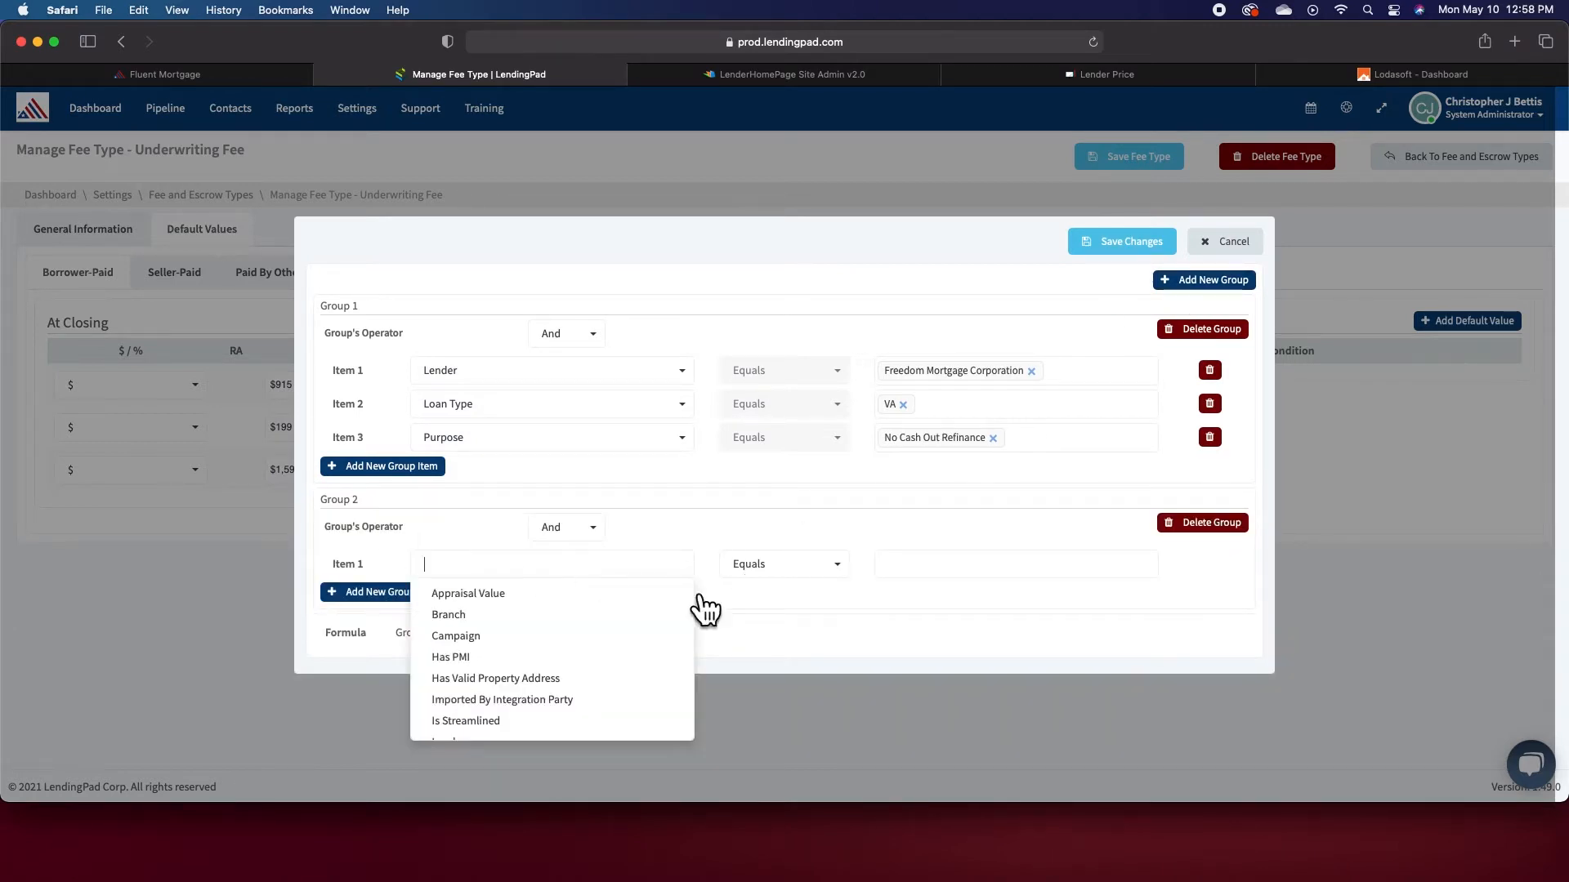
{"action": "left_click", "coordinate": [935, 606]}
{"action": "left_click", "coordinate": [1212, 523]}
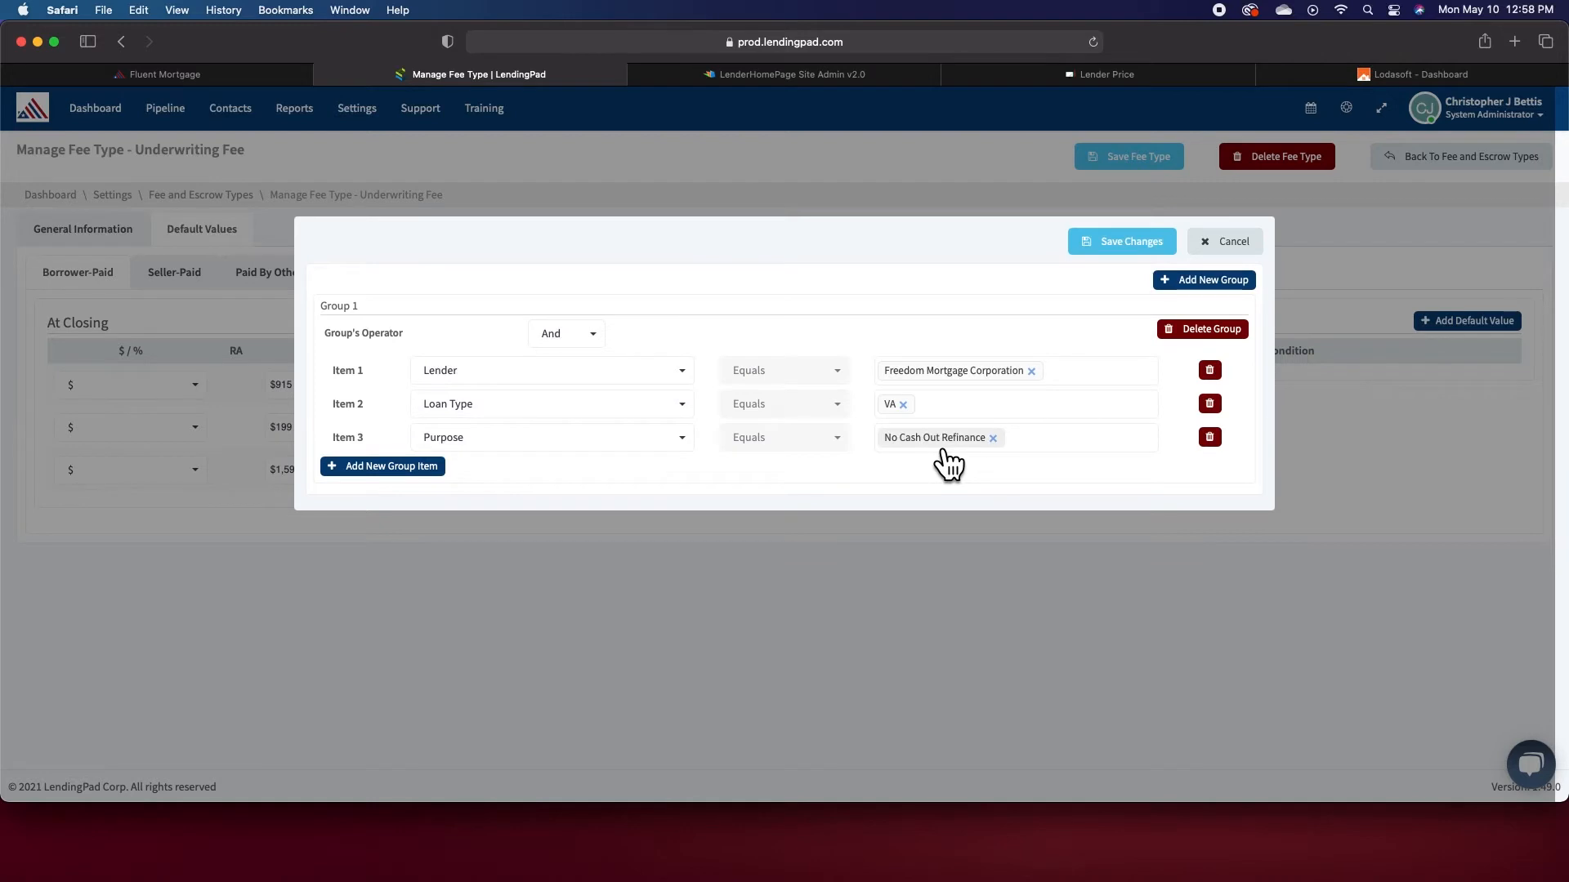
{"action": "left_click", "coordinate": [1141, 254]}
- Add two new at-closing default value rows and set the first new row's amount to $1
{"action": "left_click", "coordinate": [324, 433]}
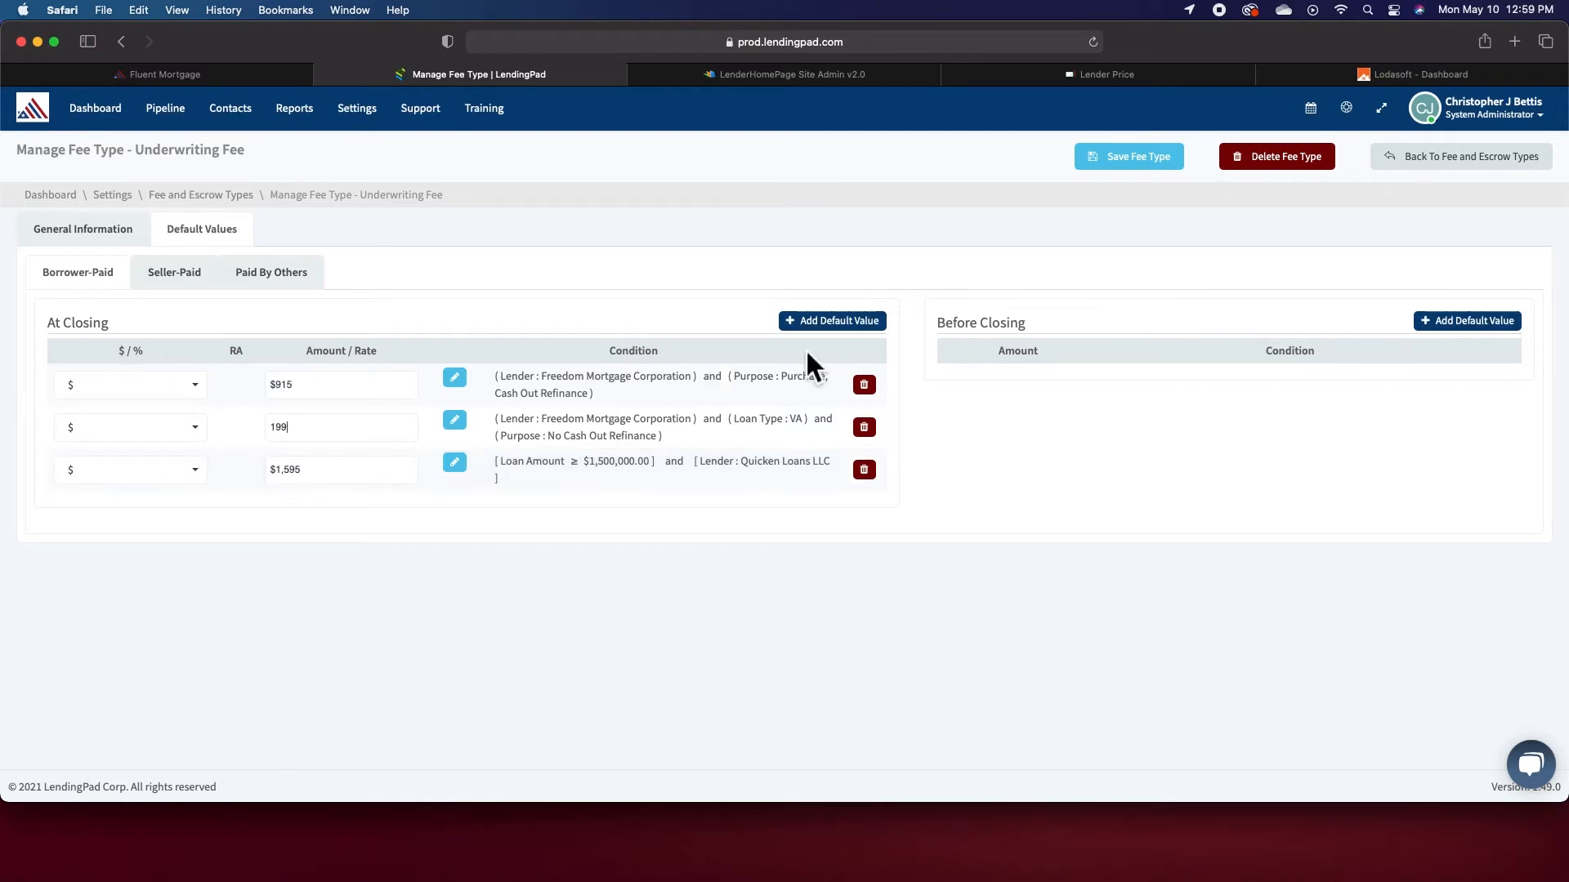
{"action": "left_click", "coordinate": [839, 326]}
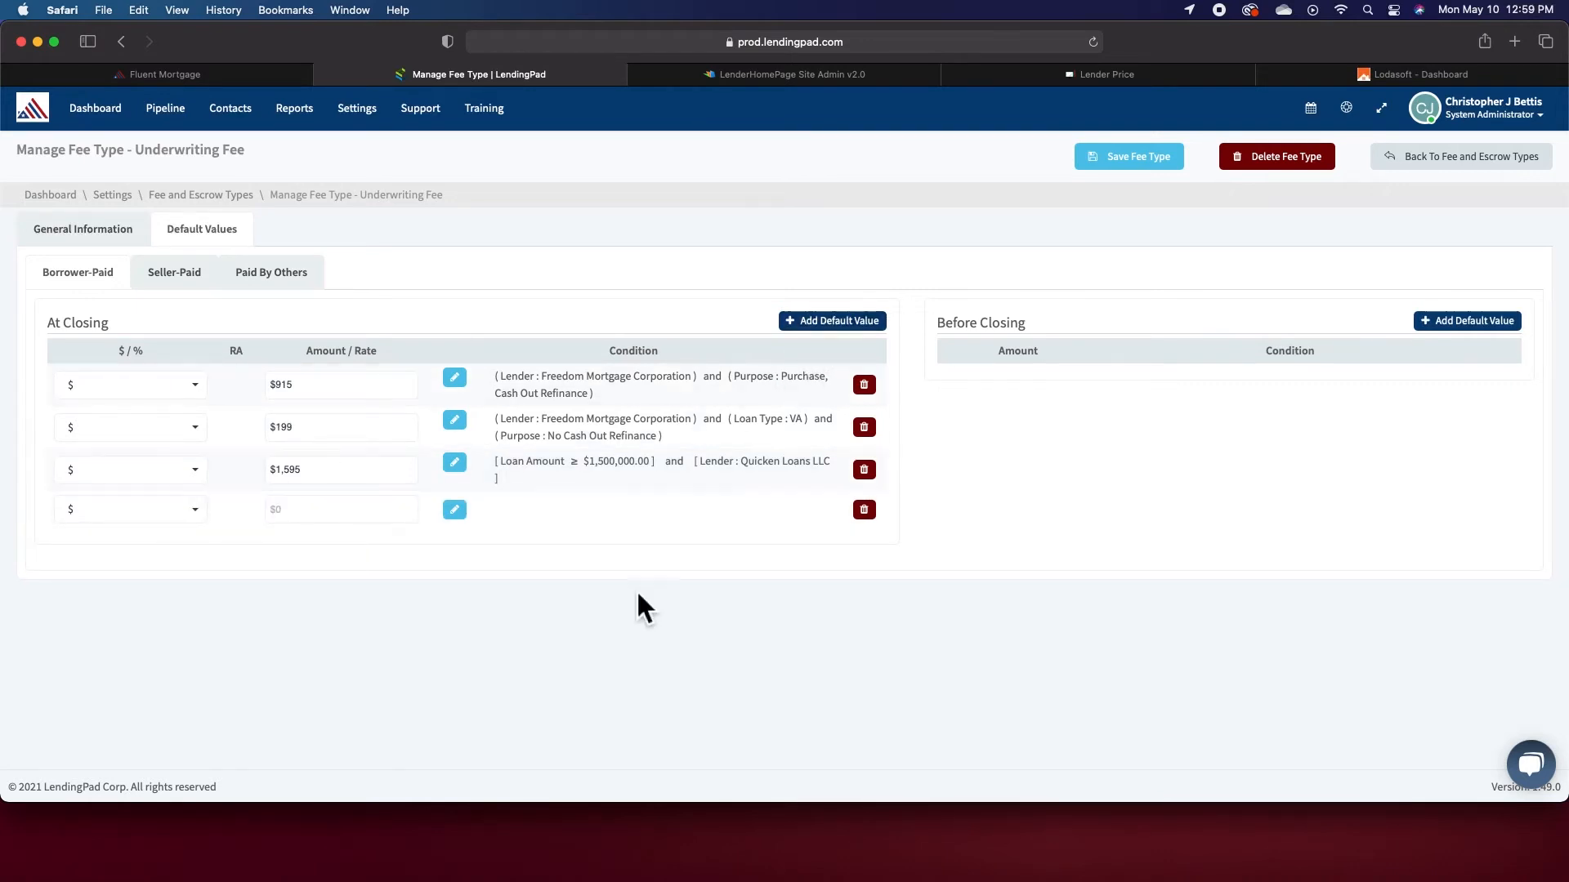
{"action": "left_click", "coordinate": [804, 331]}
{"action": "left_click", "coordinate": [380, 513]}
{"action": "type", "text": "1"}
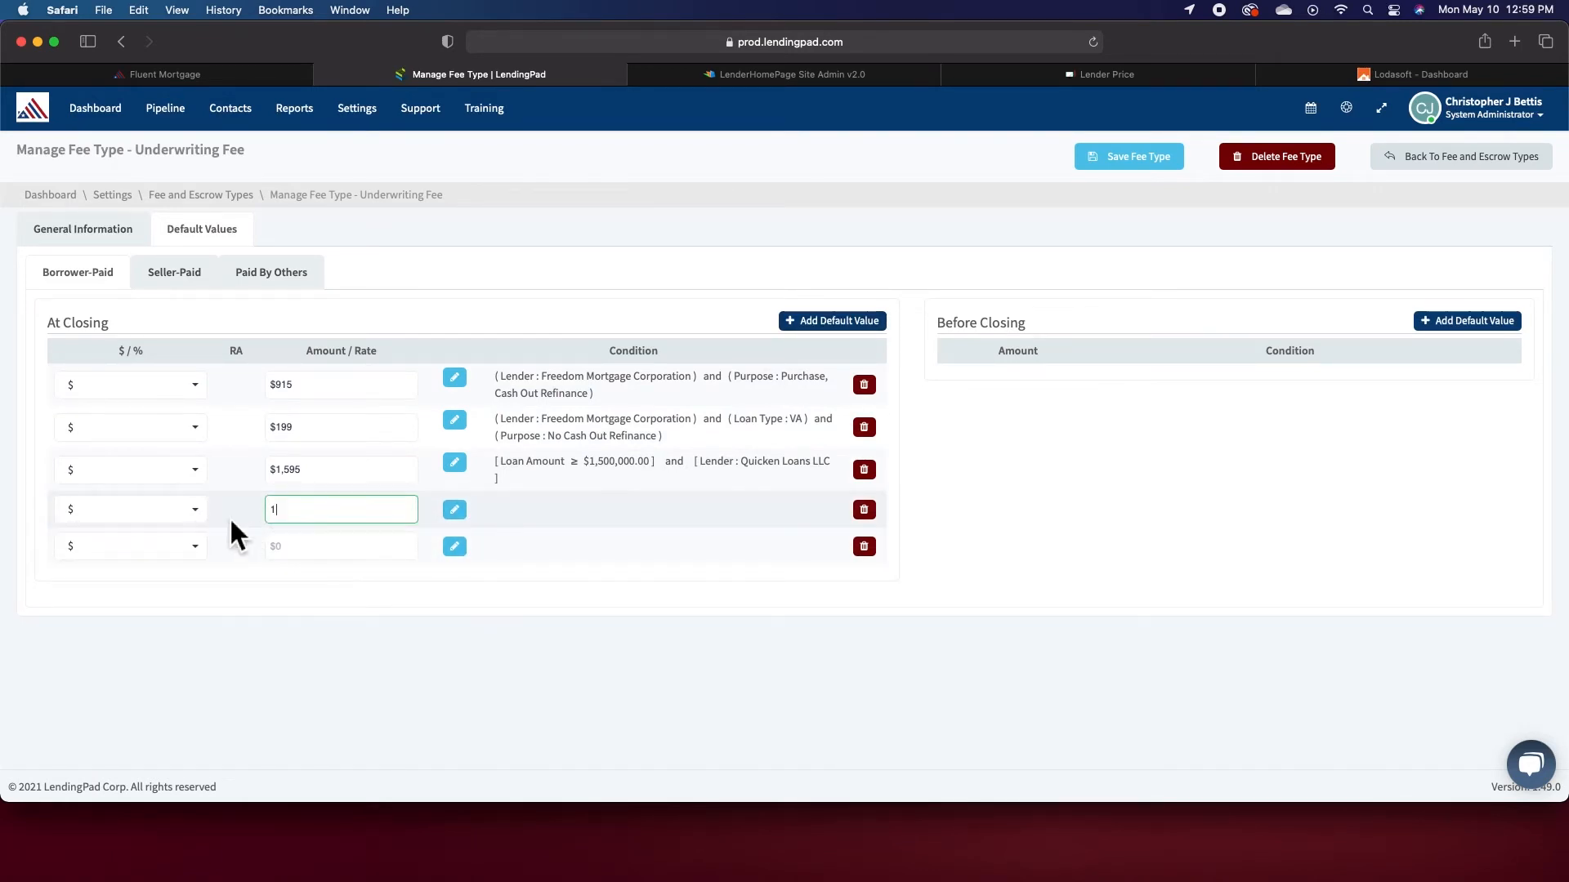
{"action": "left_click", "coordinate": [191, 513]}
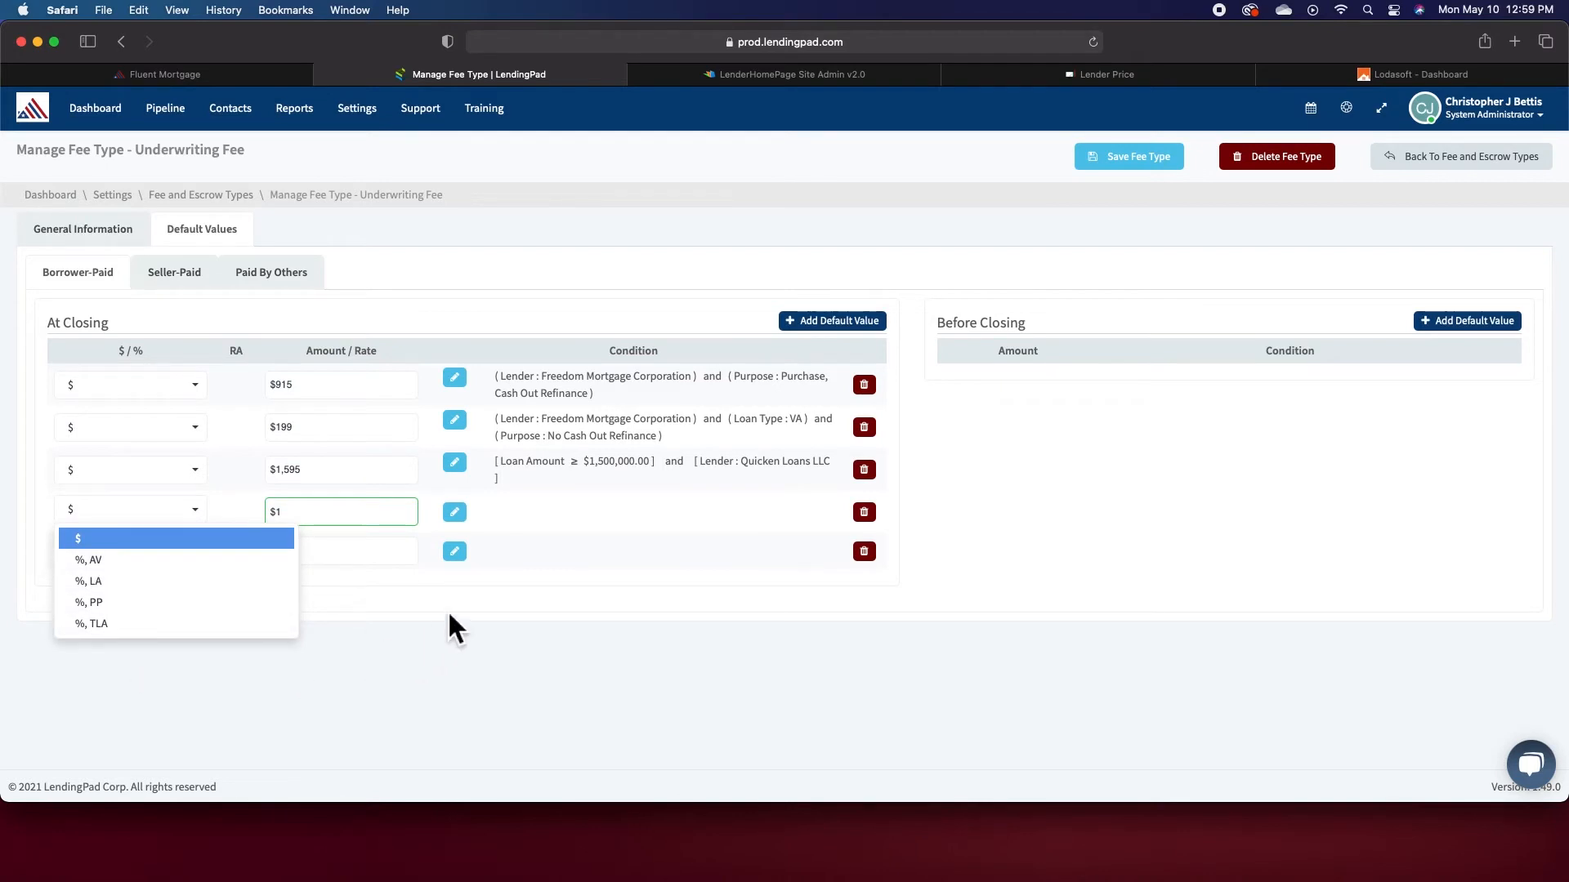
{"action": "left_click", "coordinate": [453, 627]}
- Build a condition for the $1 value with a Property State Equals item, then cancel the condition dialog
{"action": "left_click", "coordinate": [464, 515]}
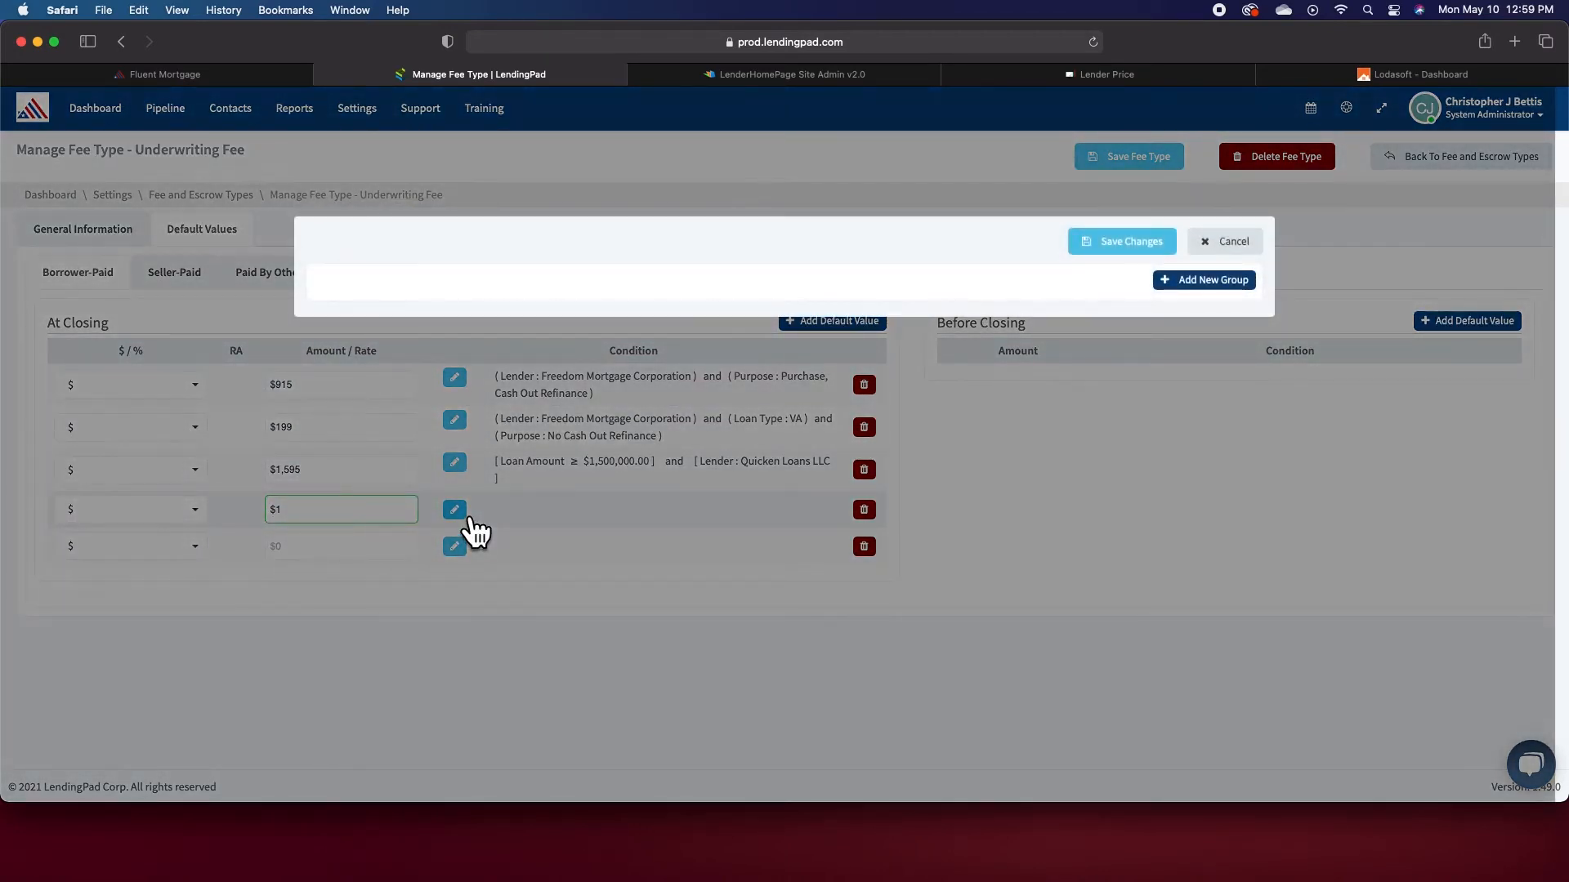
{"action": "left_click", "coordinate": [1222, 282]}
{"action": "left_click", "coordinate": [652, 378]}
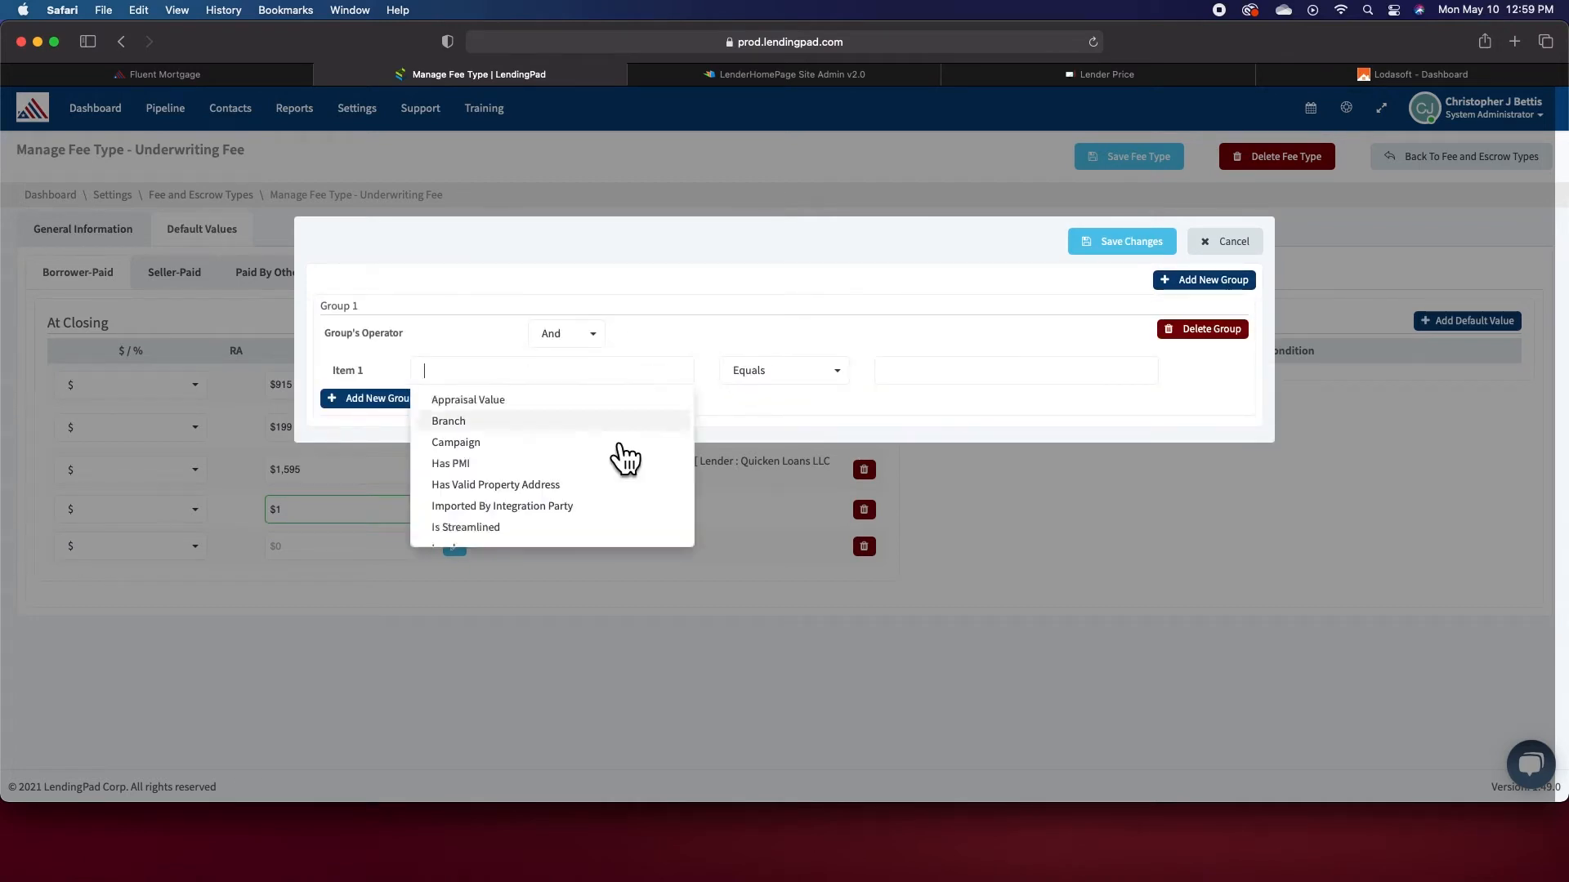
{"action": "scroll", "coordinate": [605, 485], "scroll_direction": "down", "scroll_amount": 10}
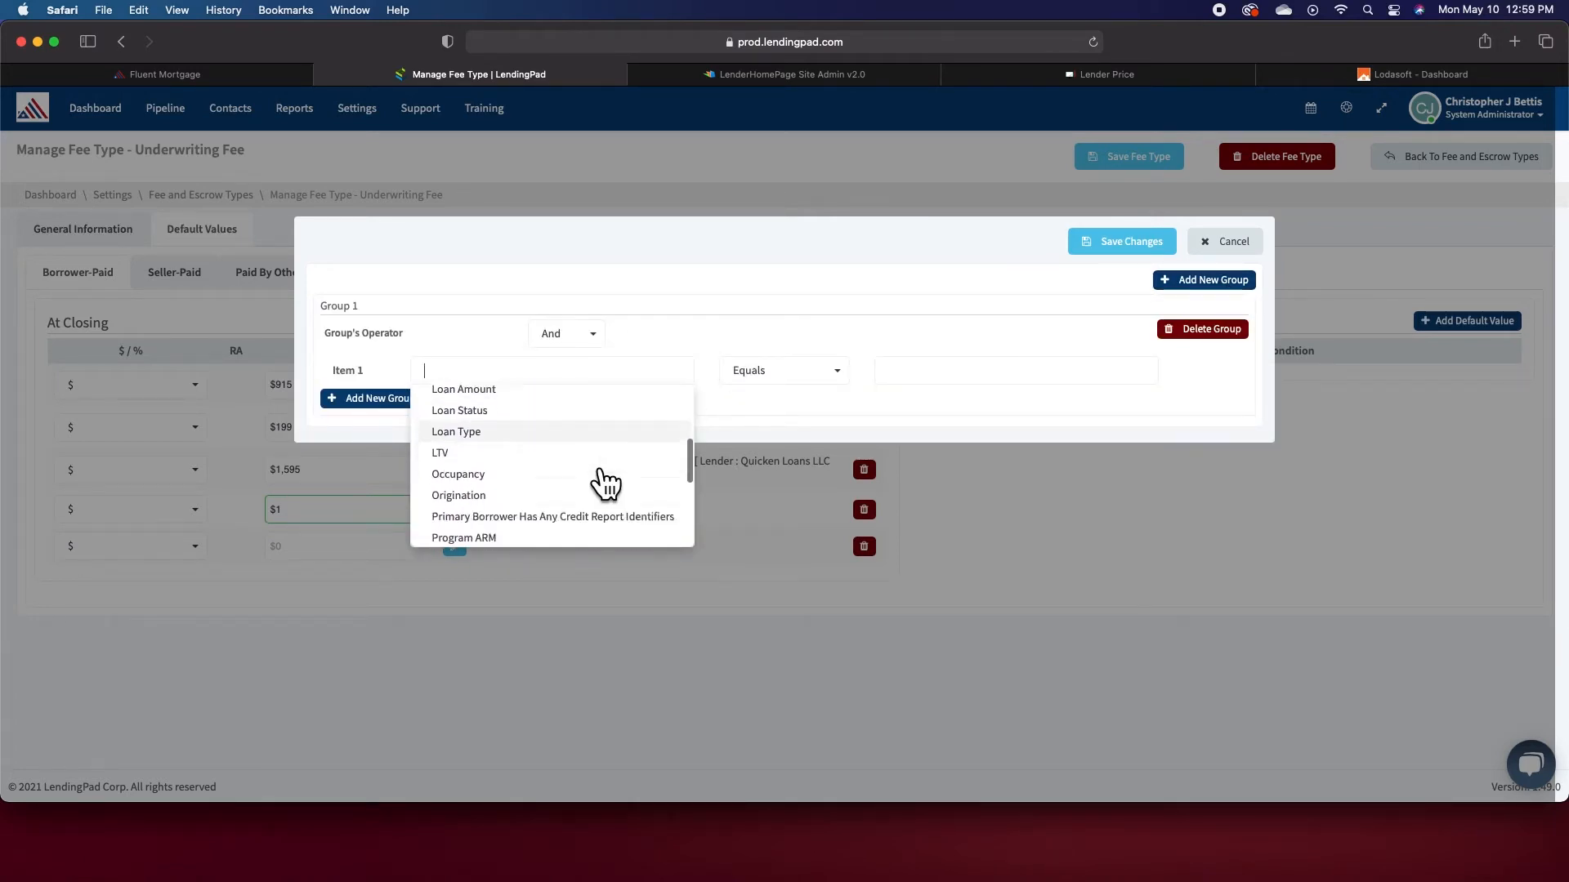
{"action": "scroll", "coordinate": [605, 484], "scroll_direction": "down", "scroll_amount": 3}
{"action": "scroll", "coordinate": [604, 484], "scroll_direction": "up", "scroll_amount": 8}
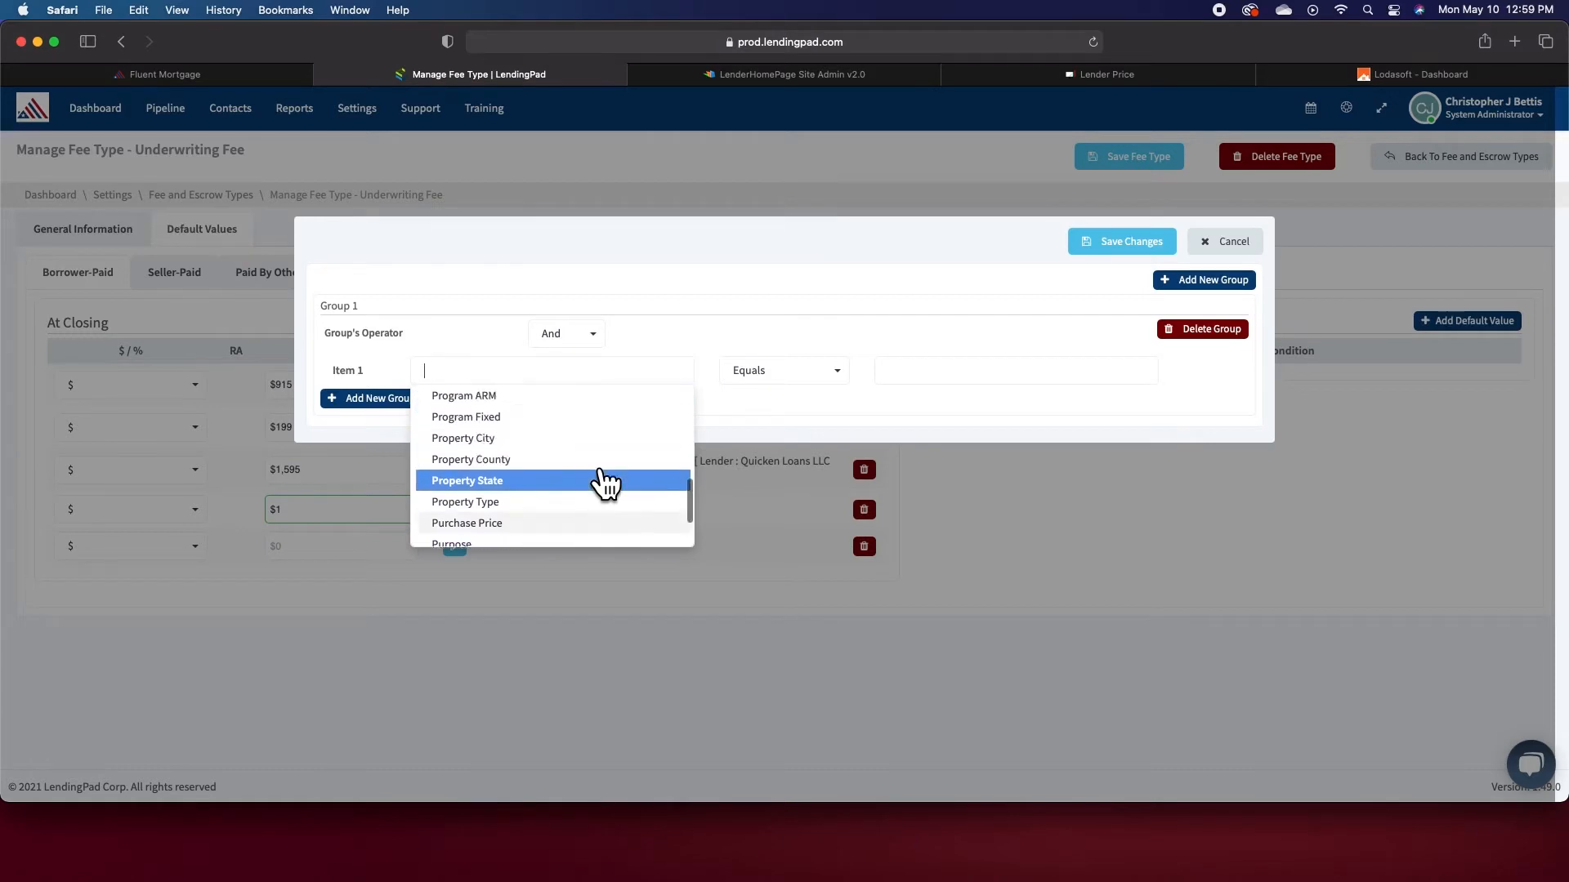
{"action": "scroll", "coordinate": [604, 482], "scroll_direction": "up", "scroll_amount": 5}
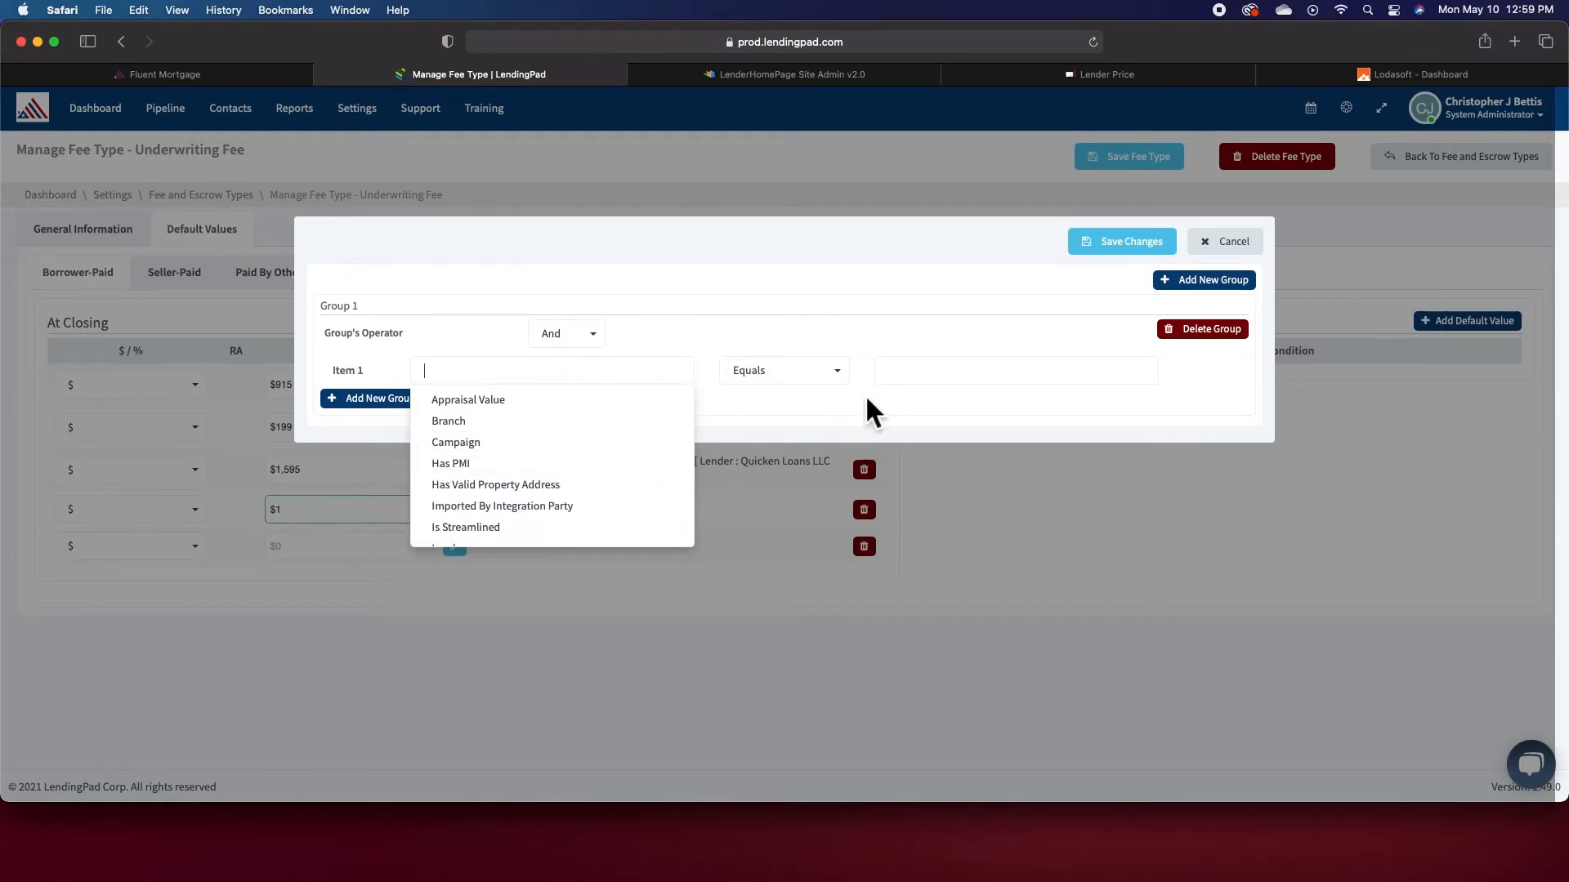
{"action": "key", "text": "Return"}
{"action": "left_click", "coordinate": [780, 374]}
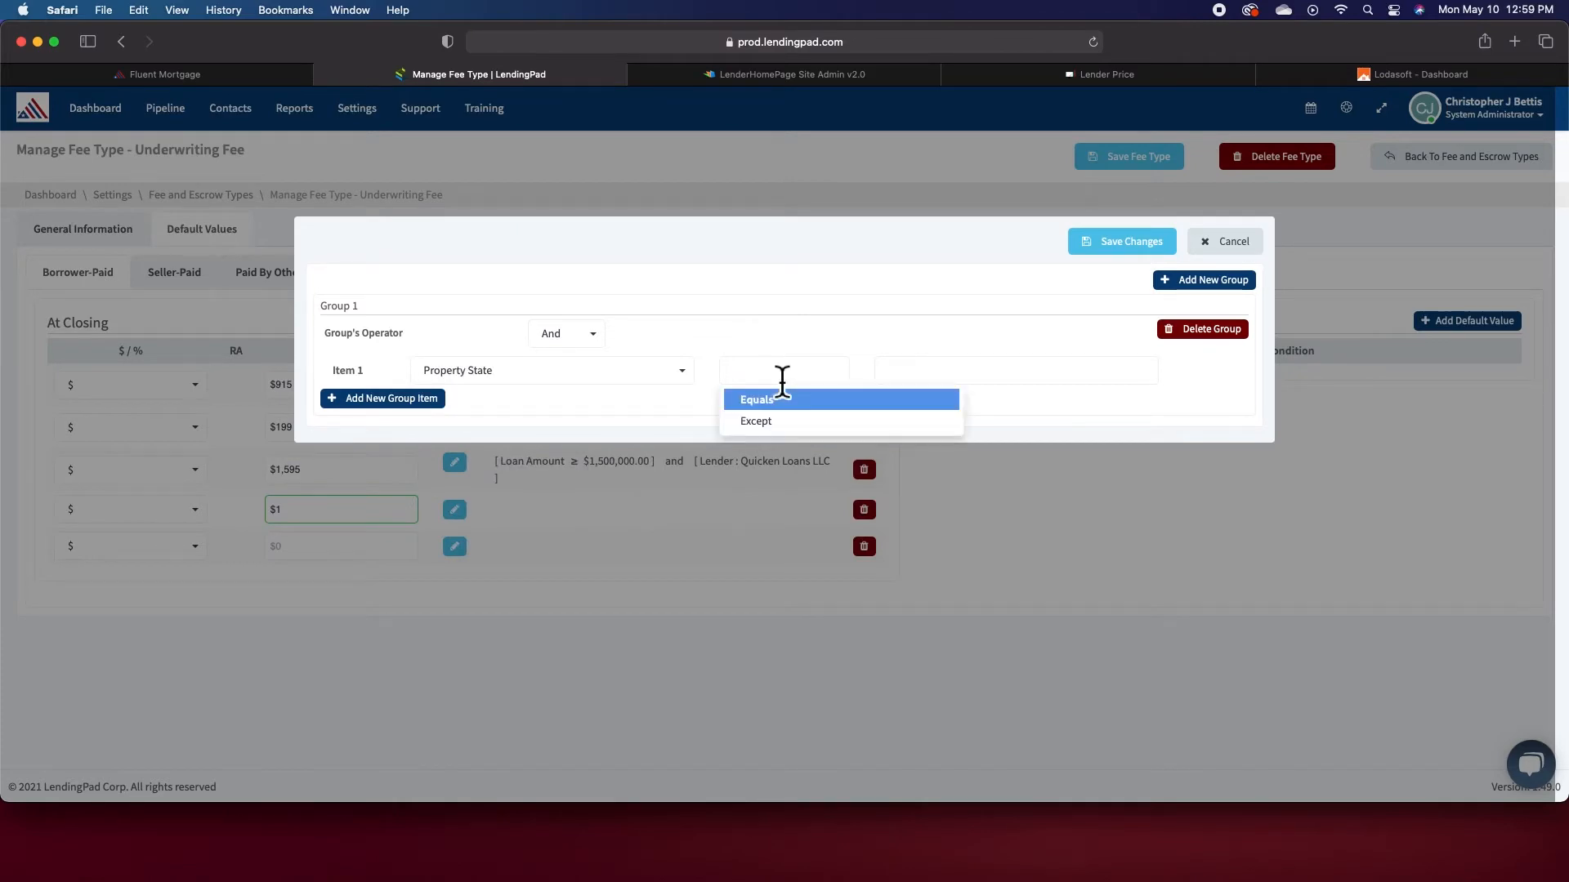
{"action": "key", "text": "Return"}
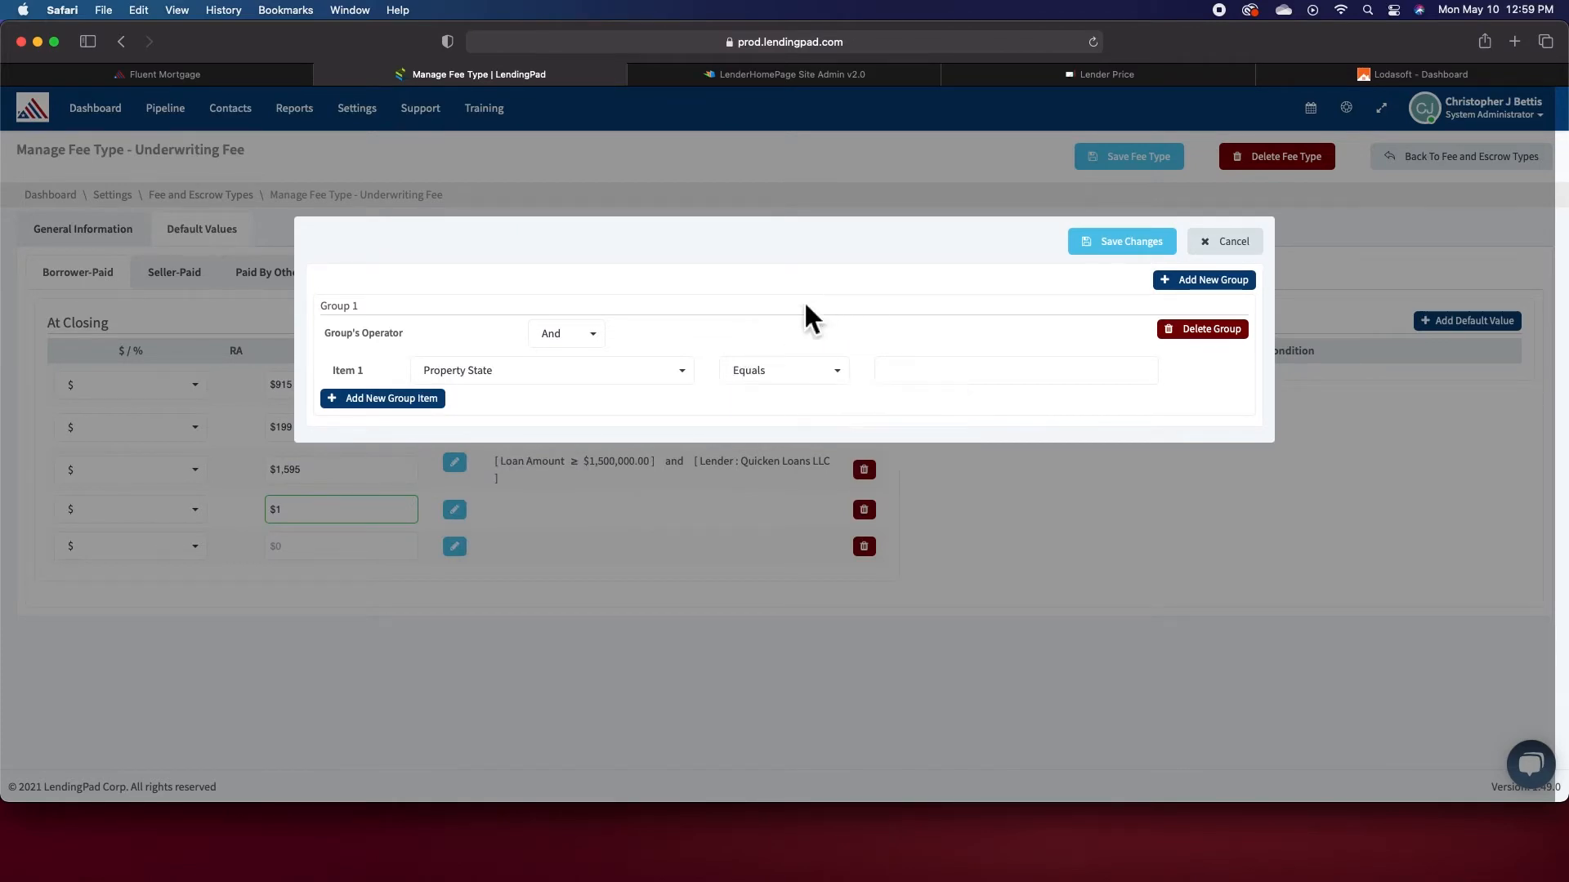
{"action": "left_click", "coordinate": [1223, 242]}
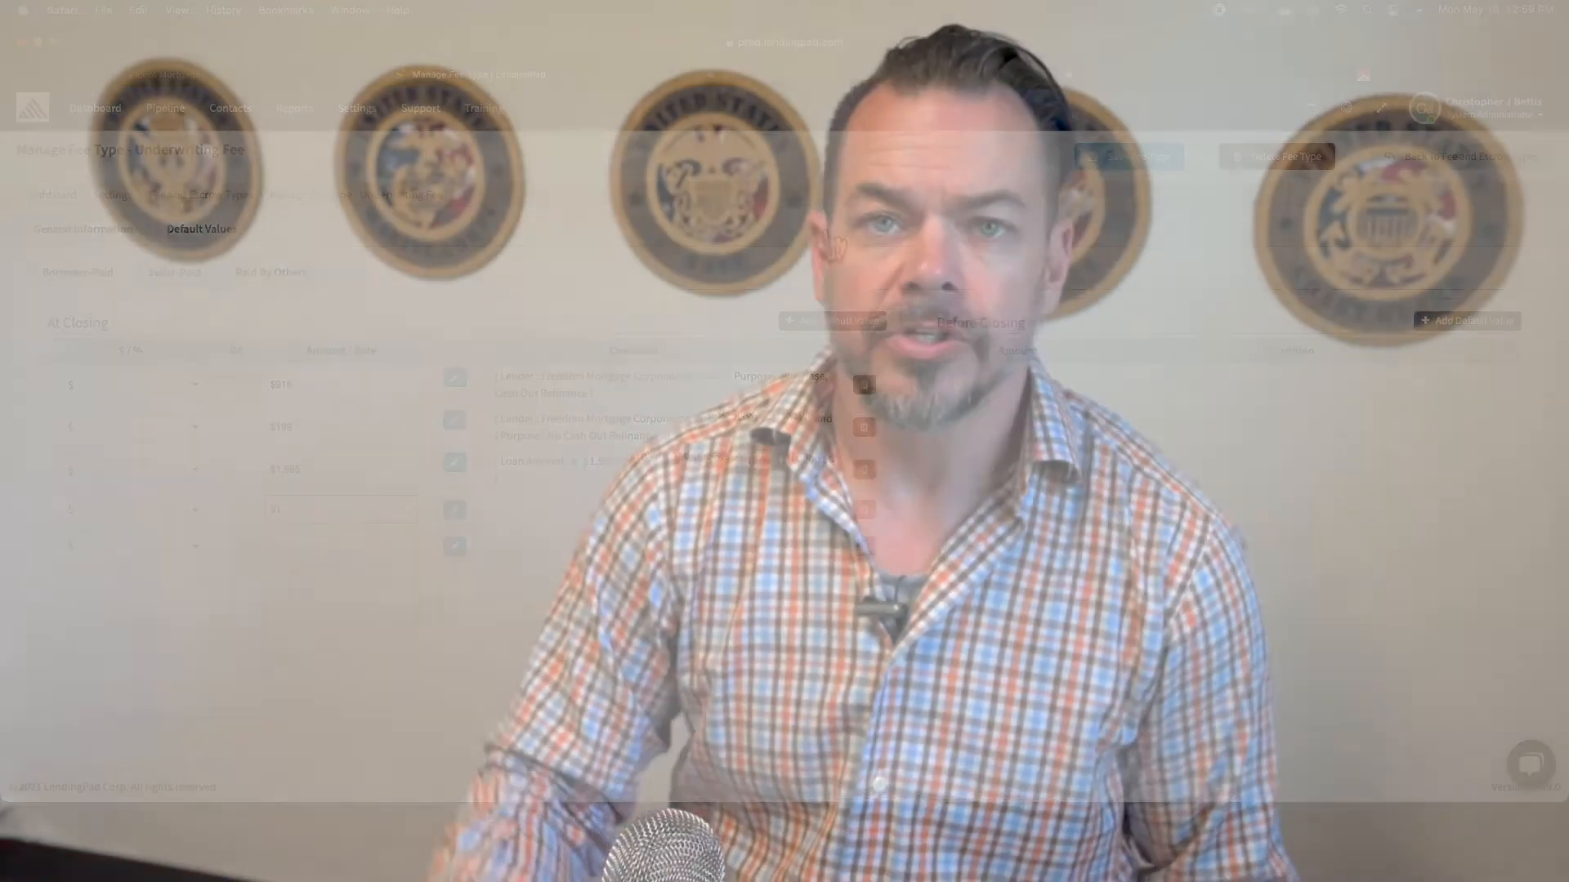